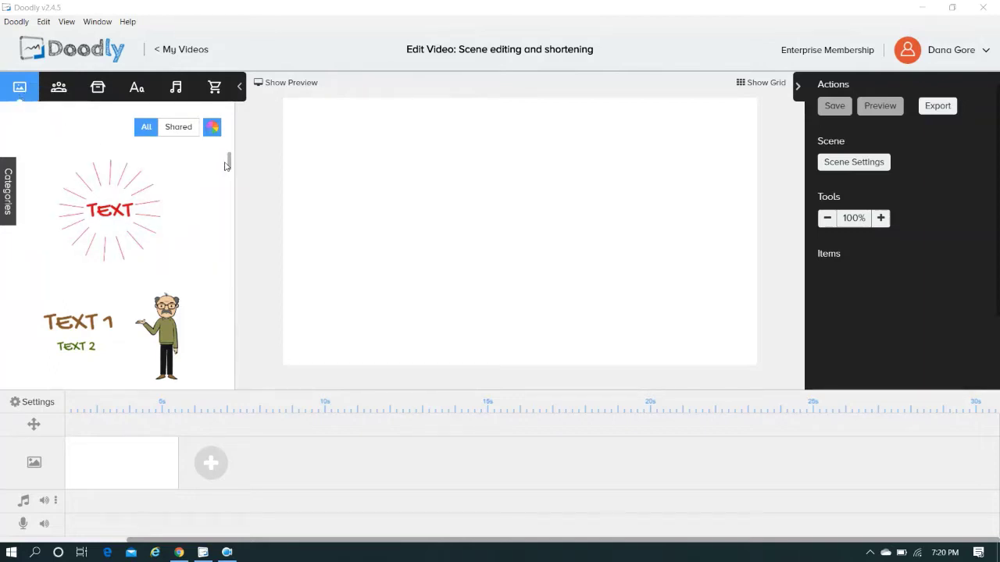
- Add the furnished living-room scene from the Images library to the empty canvas
scroll(232, 166, "down", 1)
scroll(231, 166, "down", 2)
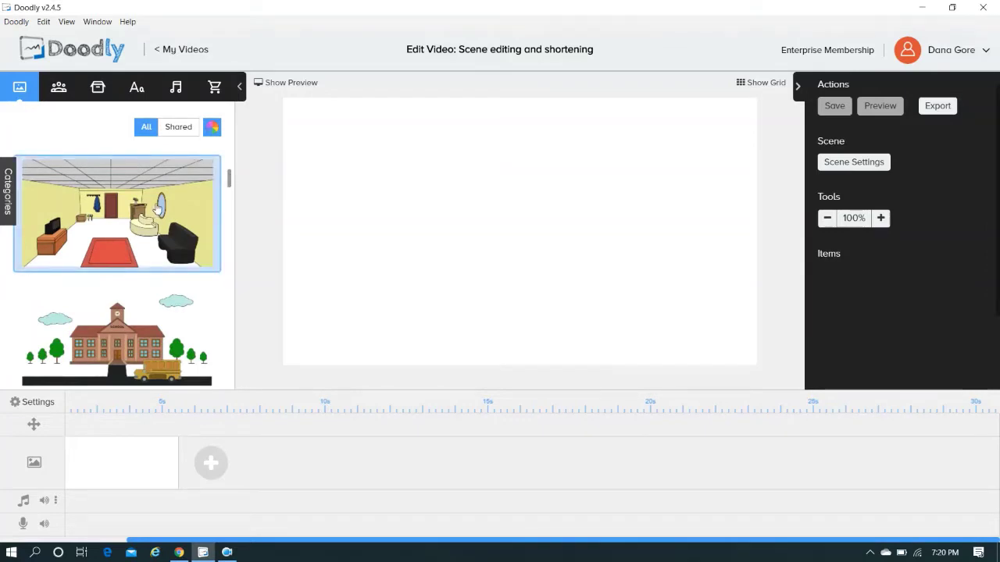
left_click(158, 207)
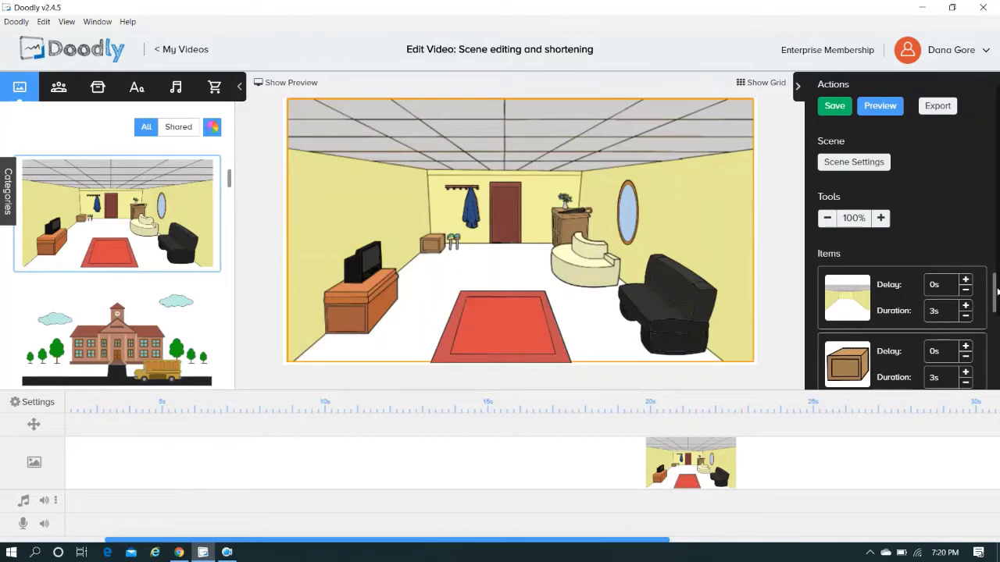
mouse_move(995, 292)
left_mouse_down()
mouse_move(998, 393)
mouse_move(996, 273)
left_mouse_up()
- Widen the room background slightly to the left, then review the timeline and Items panel
left_click(700, 227)
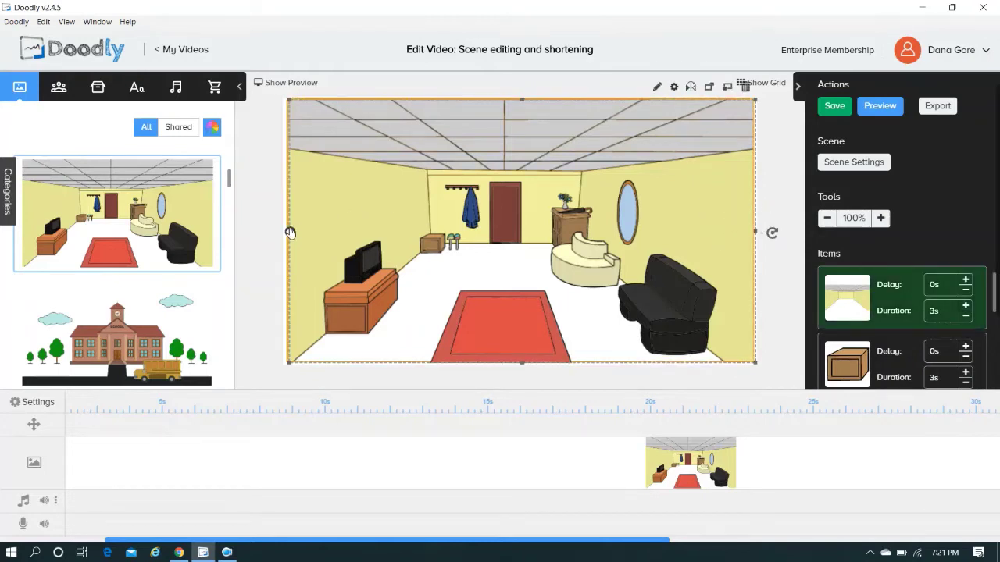
mouse_move(290, 232)
left_mouse_down()
mouse_move(279, 232)
mouse_move(304, 230)
left_mouse_up()
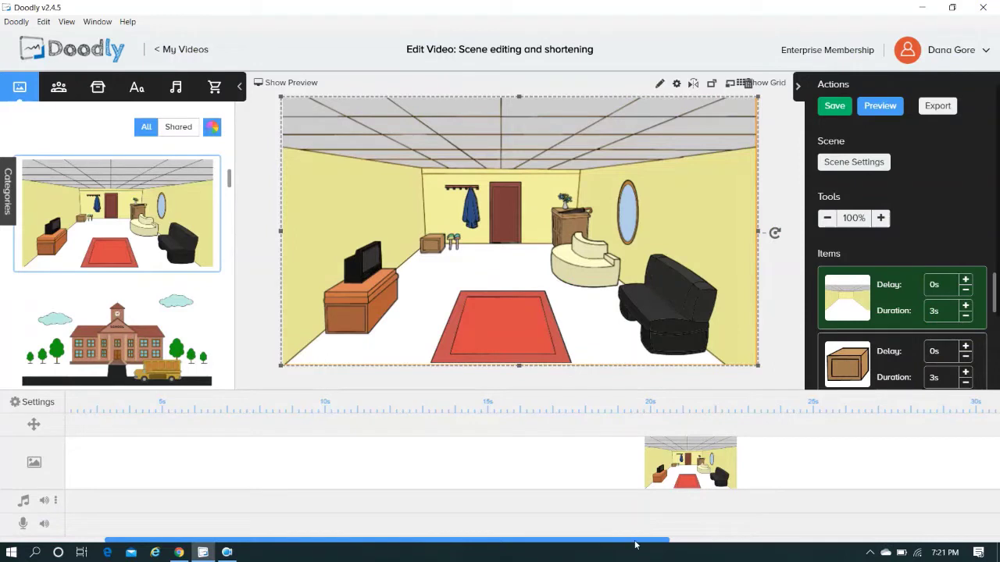
left_click_drag(636, 544, 924, 544)
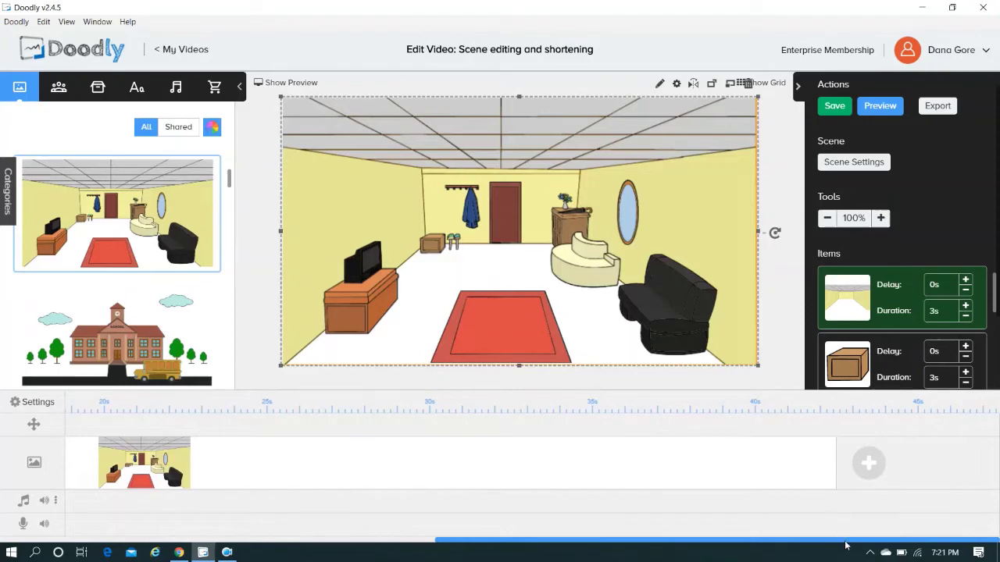
left_click_drag(846, 545, 704, 546)
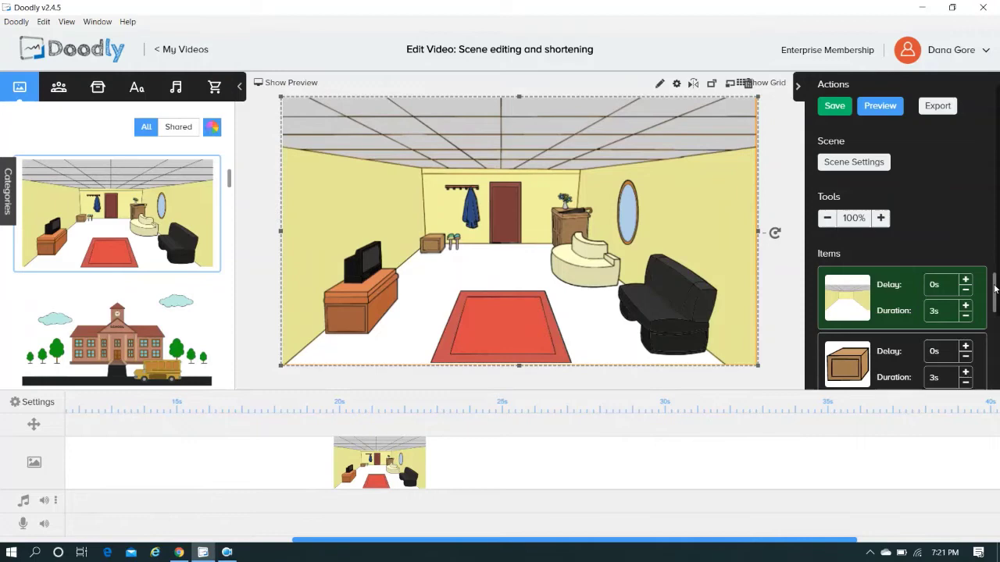
left_click_drag(995, 289, 996, 383)
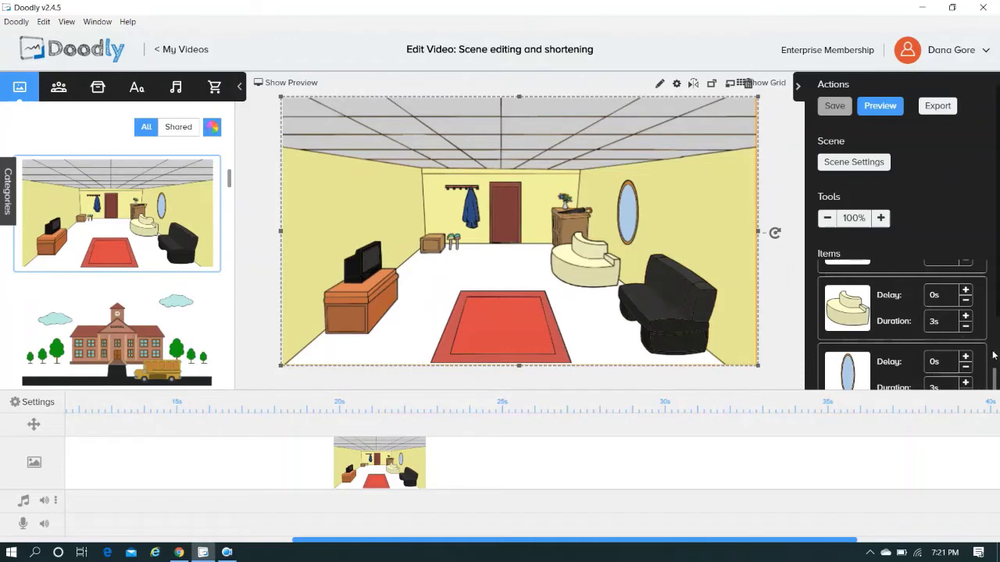
- Shorten the scene's timeline clip so each item's duration drops from 3s to 1.39s
left_click_drag(996, 378, 998, 251)
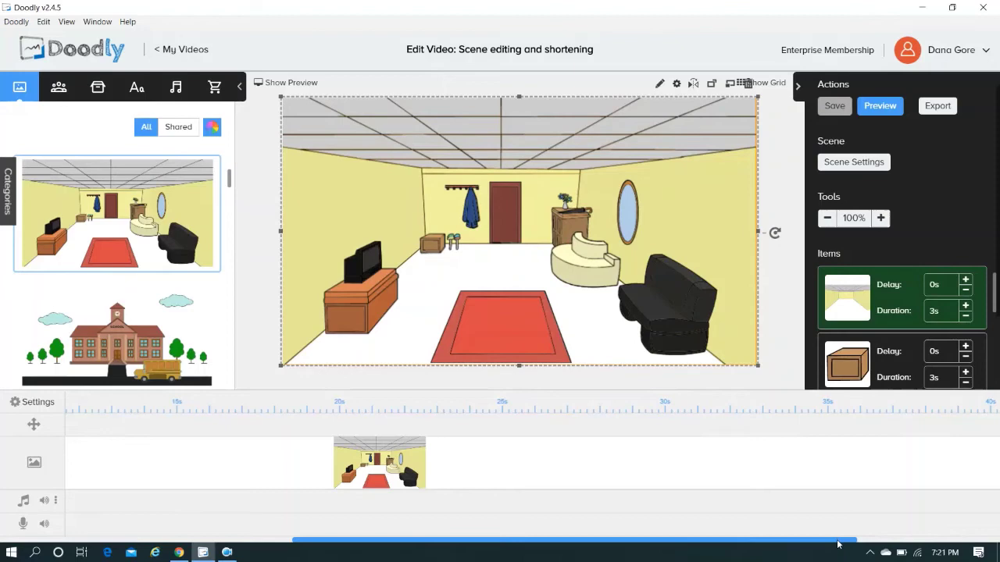
left_click_drag(838, 544, 981, 545)
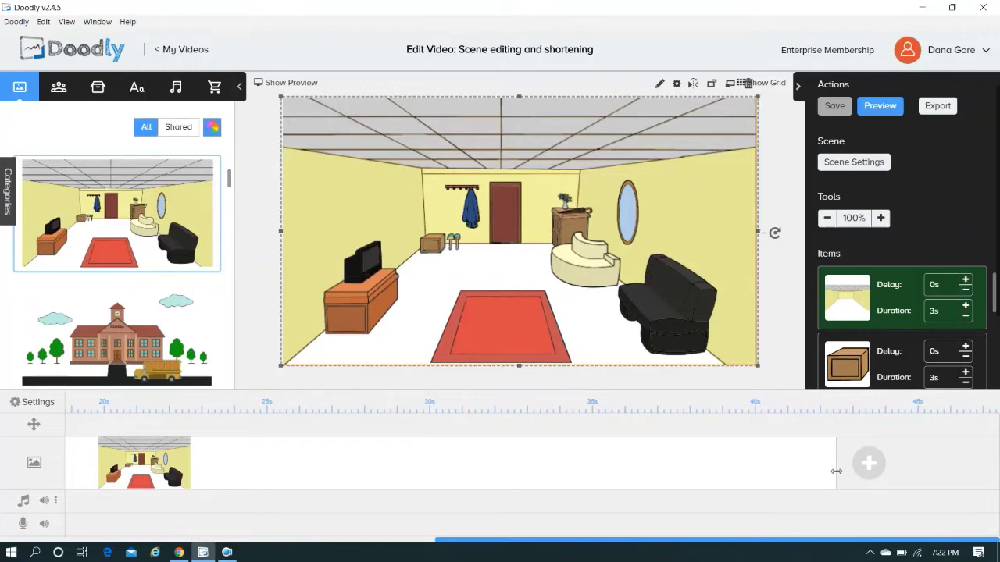
left_click_drag(837, 471, 105, 465)
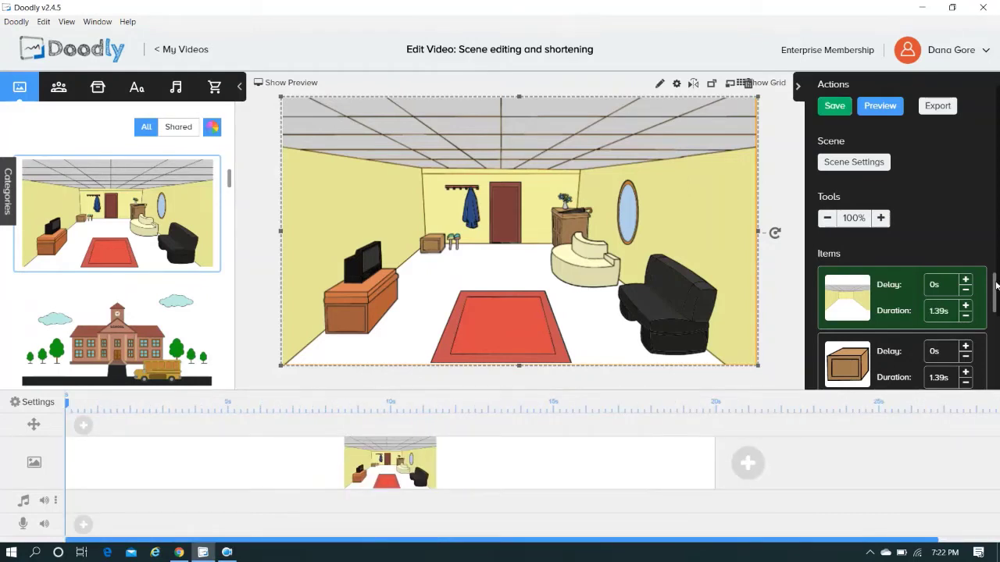
mouse_move(997, 287)
left_mouse_down()
mouse_move(997, 301)
mouse_move(996, 275)
left_mouse_up()
- Set the vase's draw duration to 1s
left_click(566, 201)
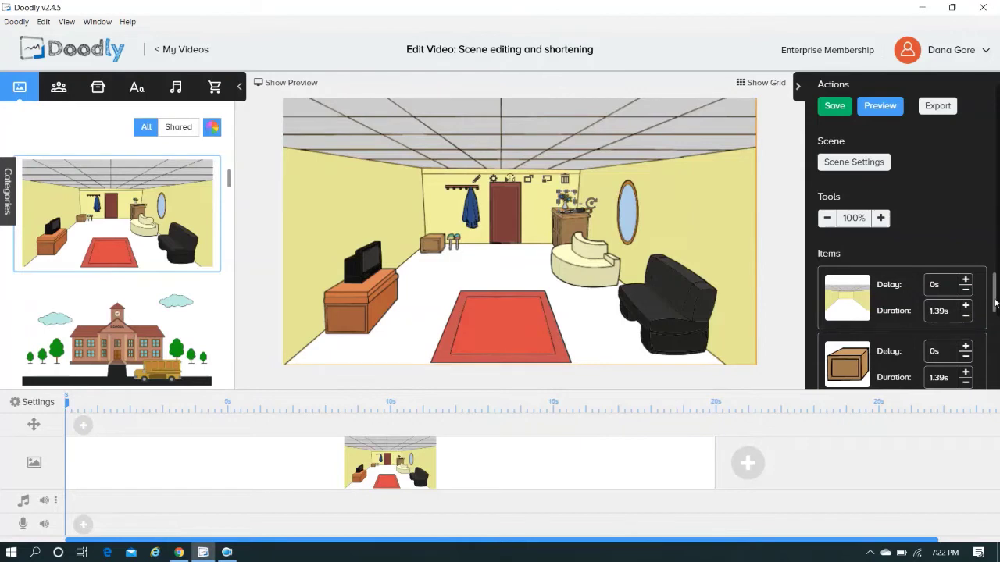
left_click_drag(994, 290, 994, 363)
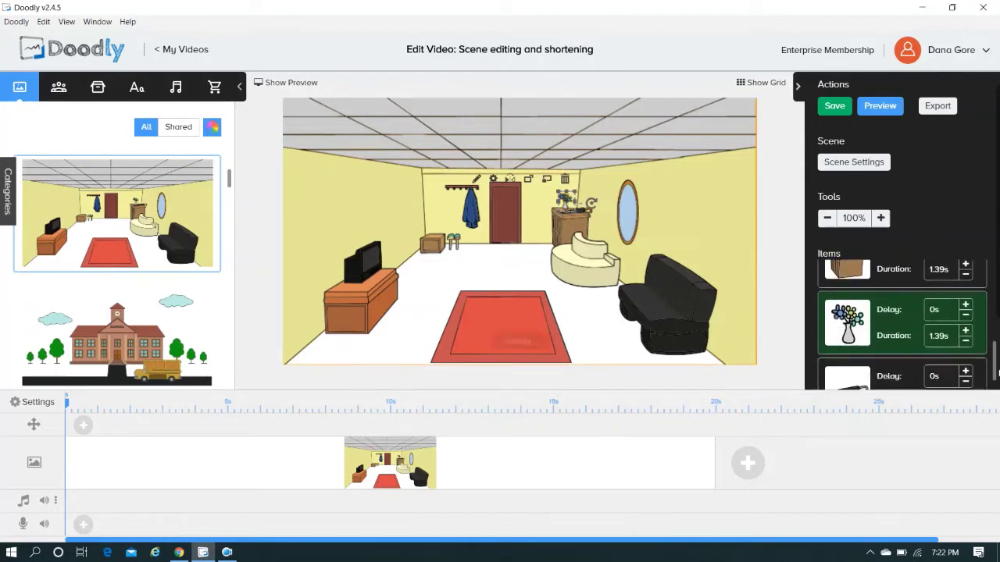
left_click(948, 313)
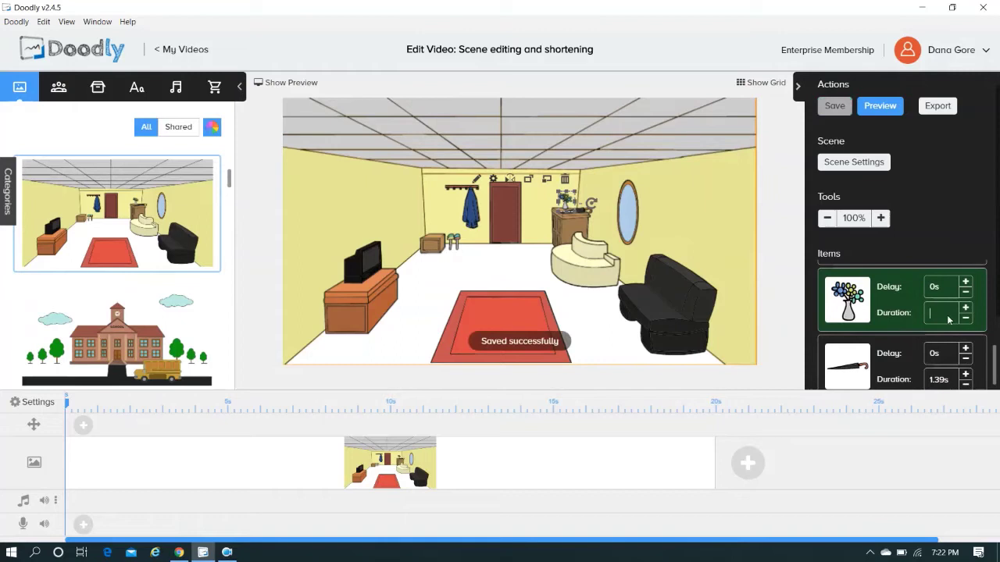
type("1")
key("Return")
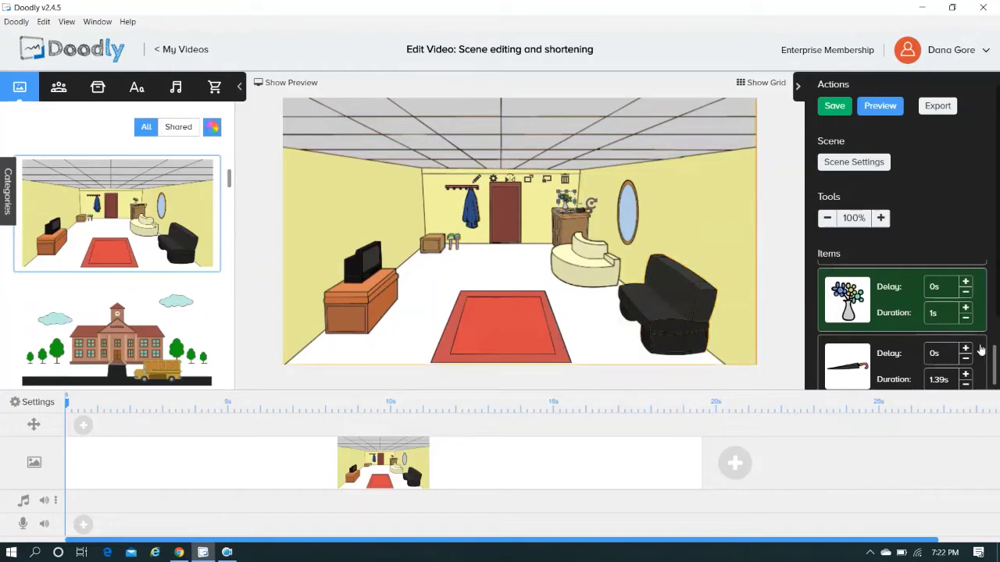
- Set the small stools' draw duration to 1s
left_click(461, 246)
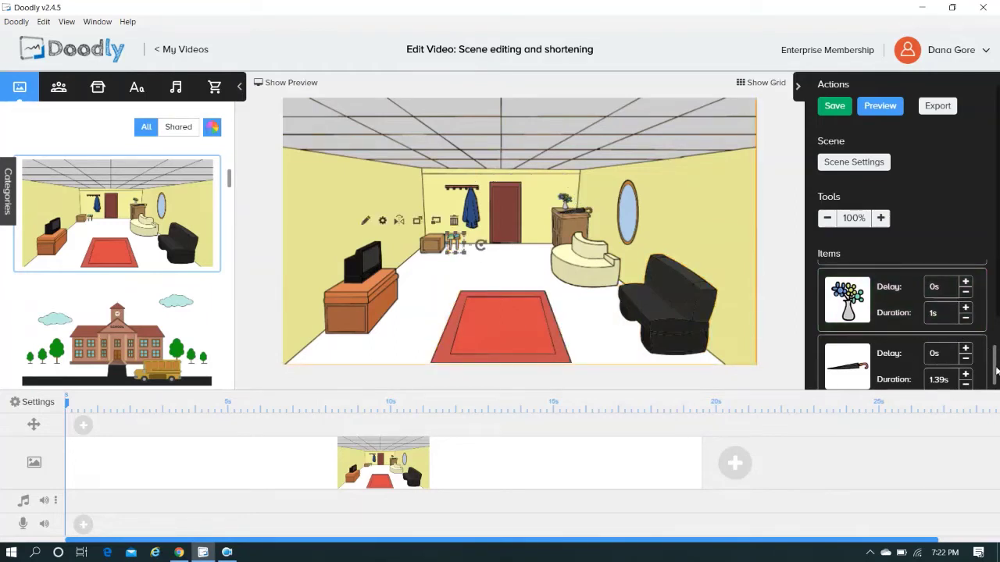
left_click_drag(994, 371, 997, 325)
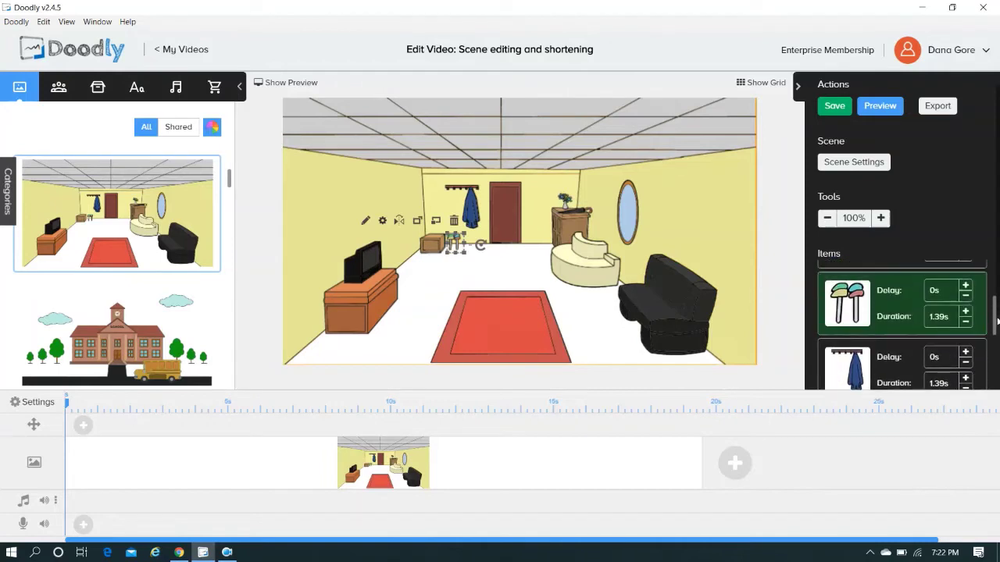
double_click(948, 318)
key("BackSpace")
type("1")
key("Return")
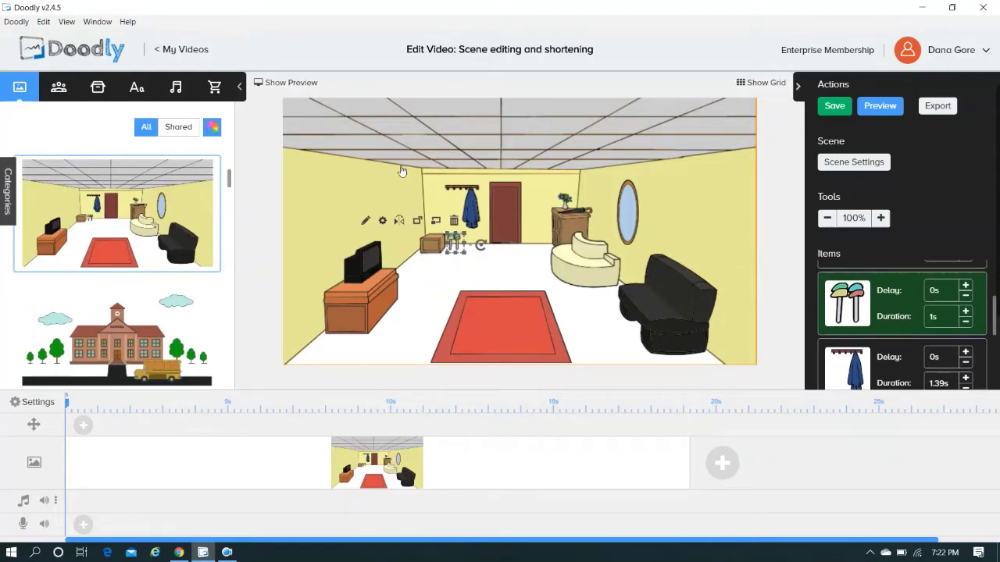
left_click(391, 196)
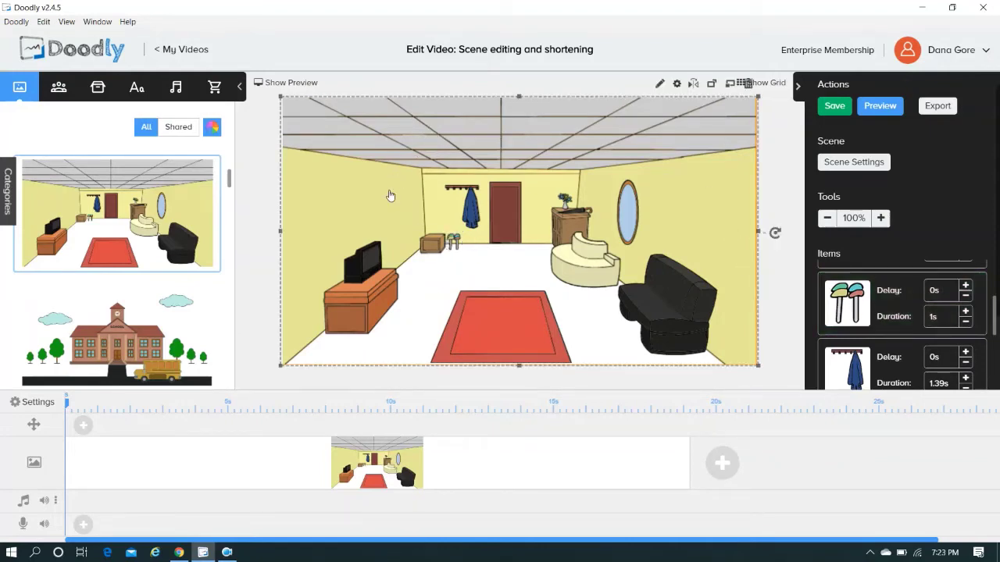
- Replace the umbrella item's 1.39s duration with 1s in the Items panel
left_click(585, 215)
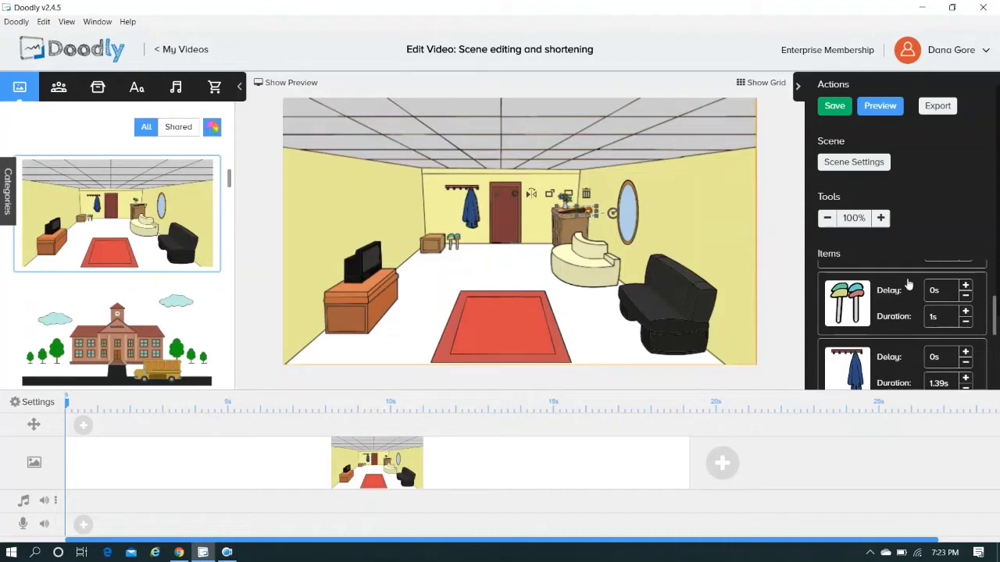
left_click_drag(996, 317, 997, 370)
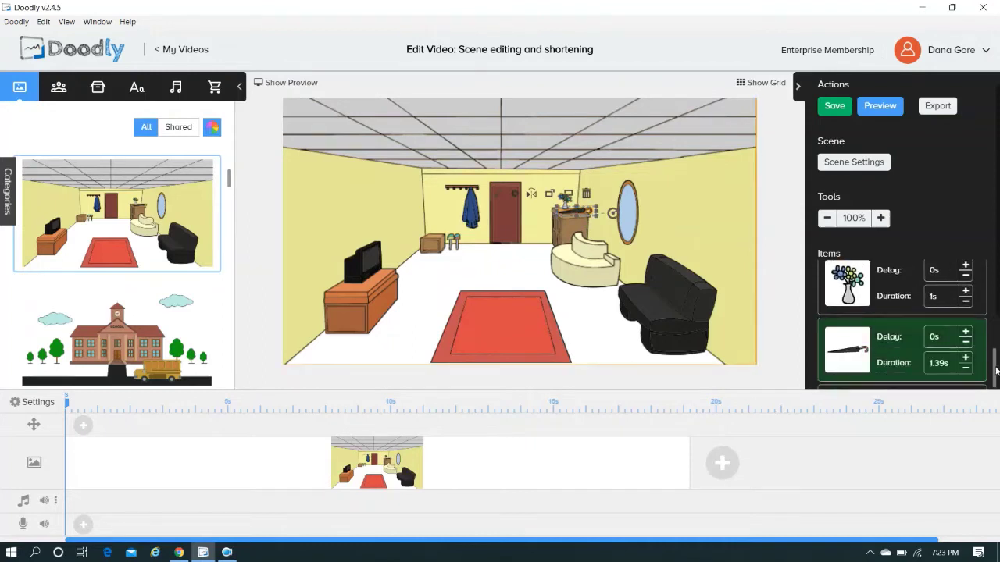
left_click(947, 363)
key("ctrl+a")
key("BackSpace")
type("1")
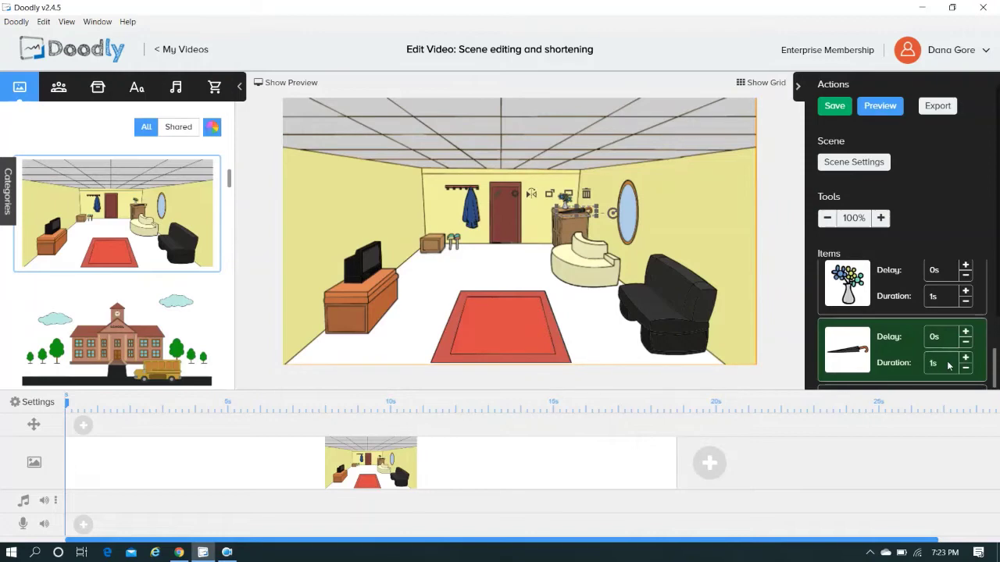
left_click(702, 202)
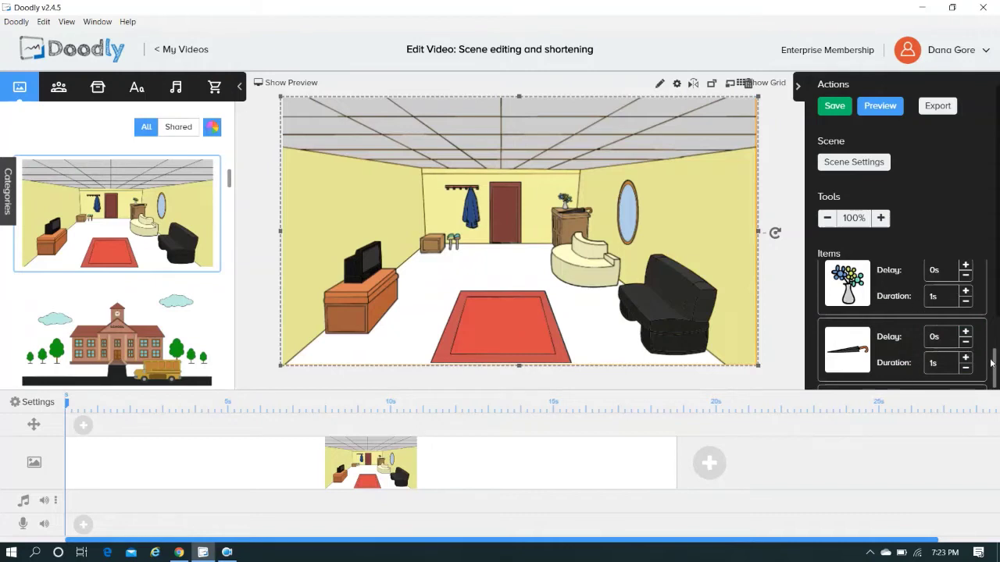
left_click_drag(996, 367, 995, 356)
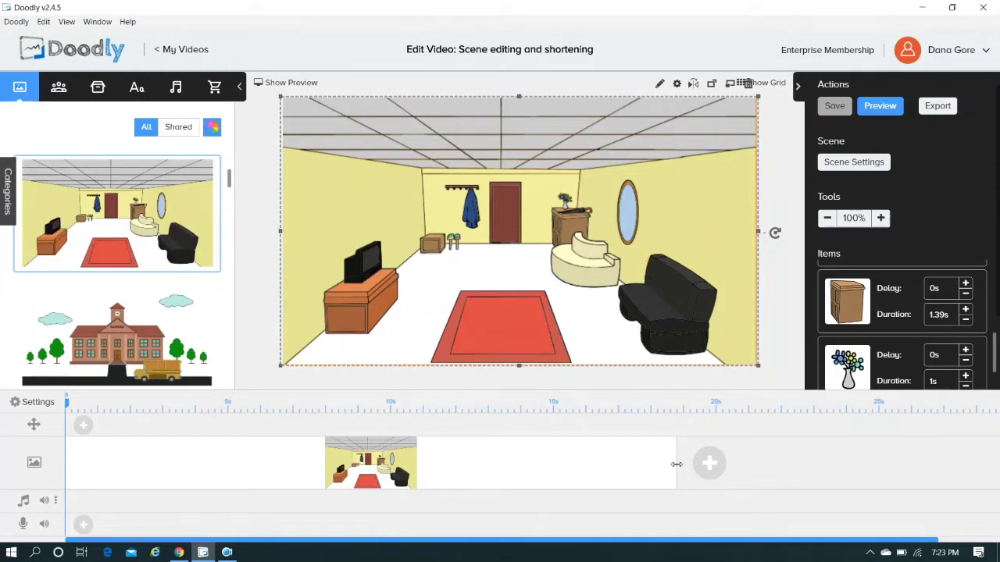
- Extend the scene's clip rightward until the cabinet draws in 3.62s and the vase in 2.6s
left_click_drag(676, 465, 981, 464)
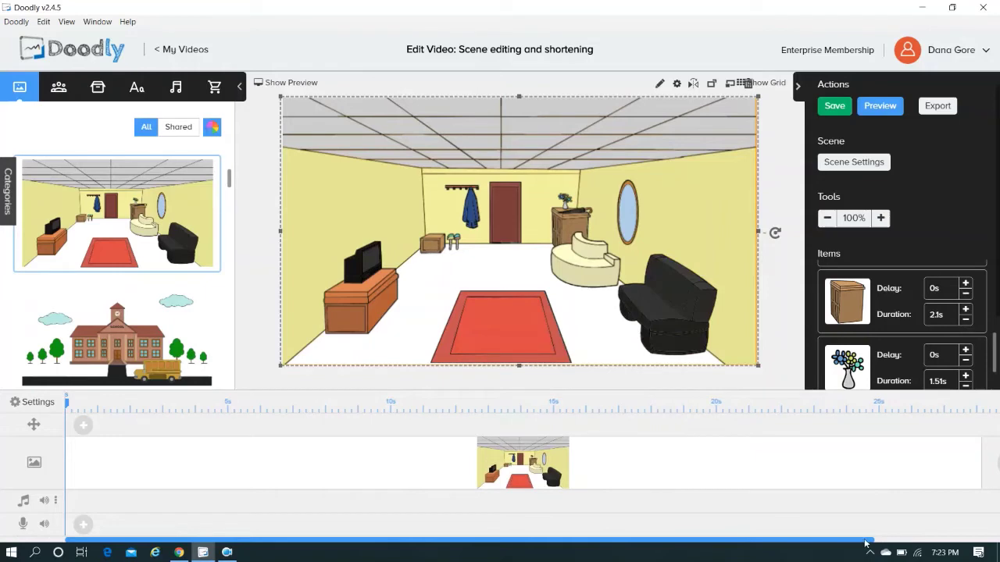
left_click_drag(867, 542, 995, 542)
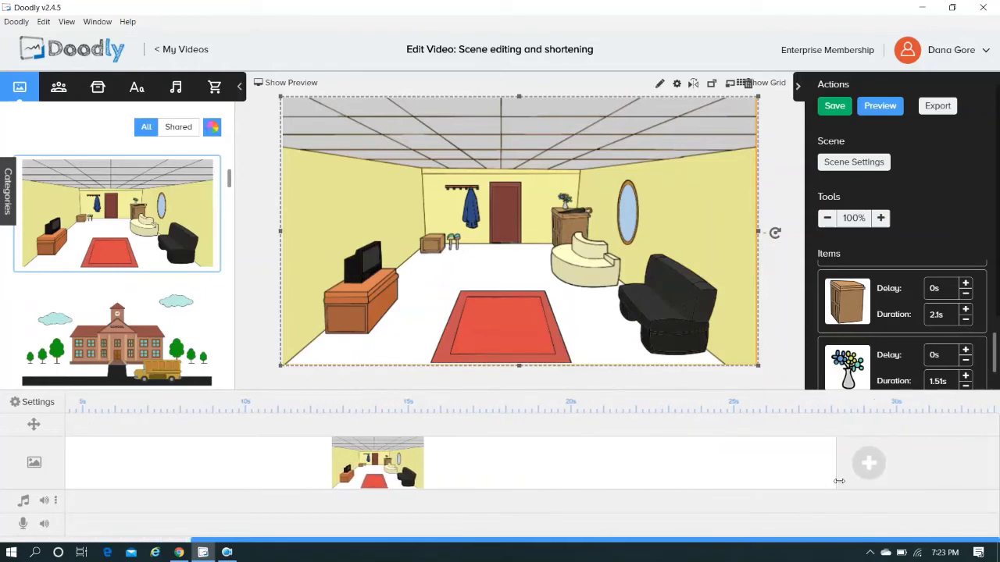
left_click_drag(836, 482, 996, 482)
left_click_drag(875, 544, 825, 544)
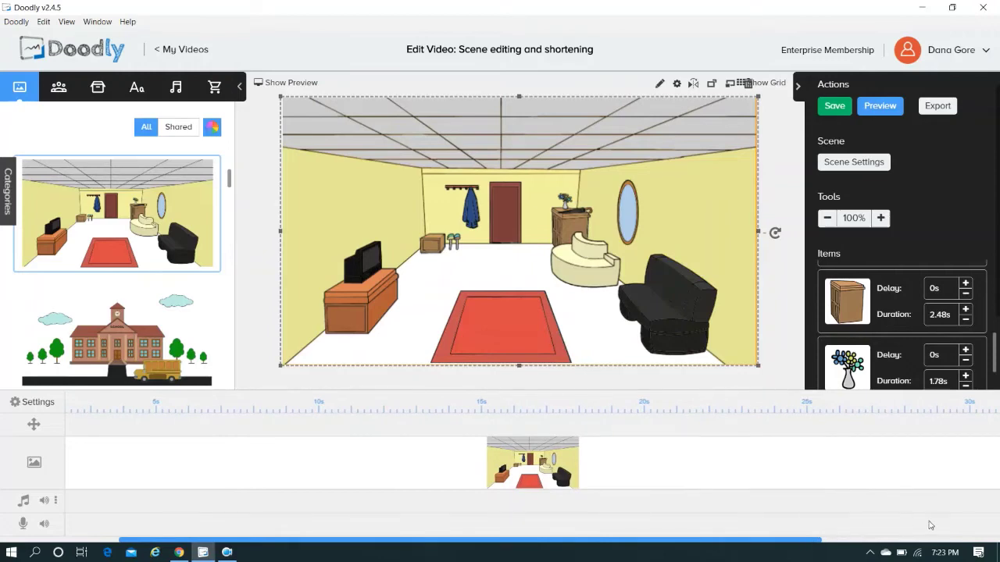
left_click_drag(816, 543, 996, 543)
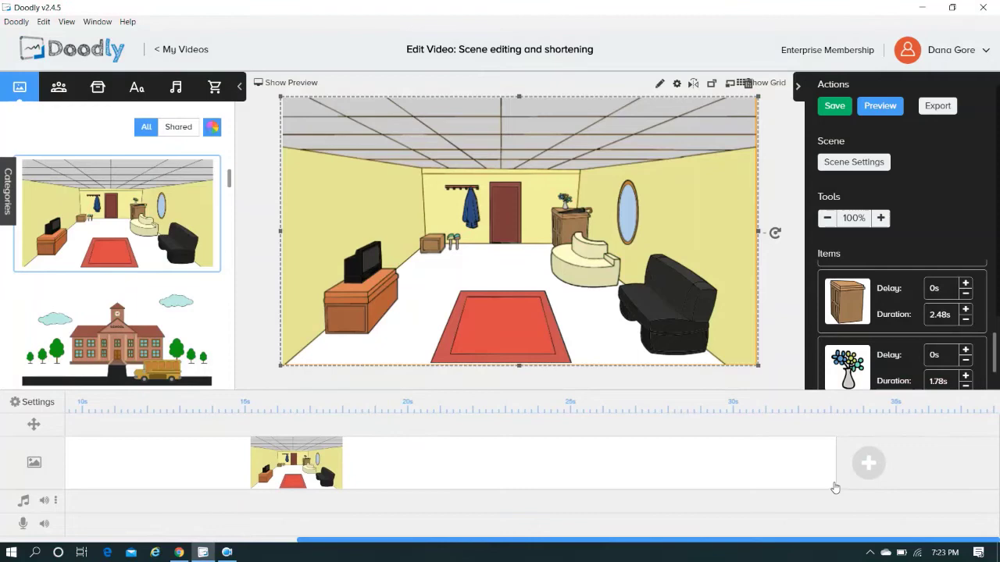
left_click_drag(834, 486, 994, 472)
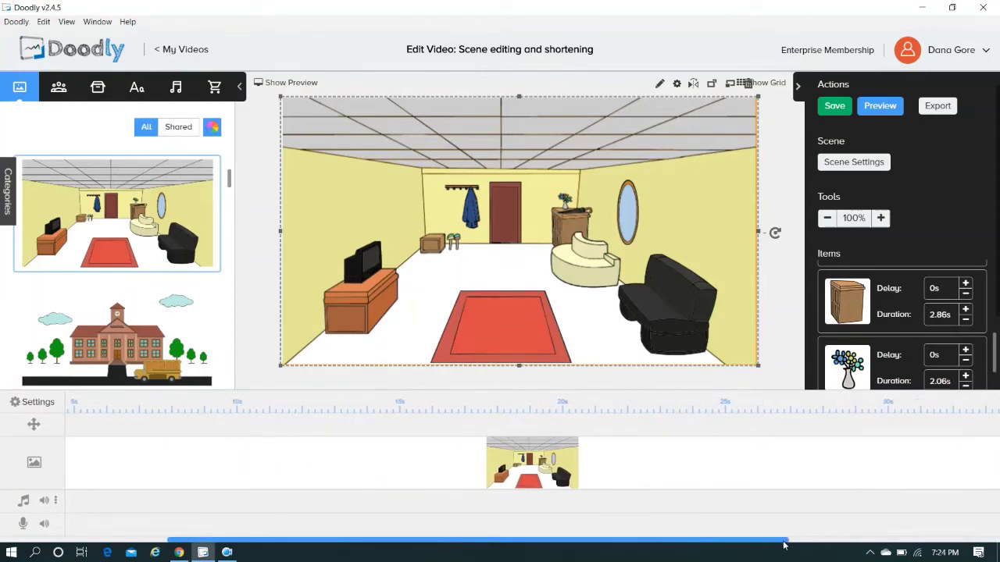
left_click_drag(785, 545, 995, 542)
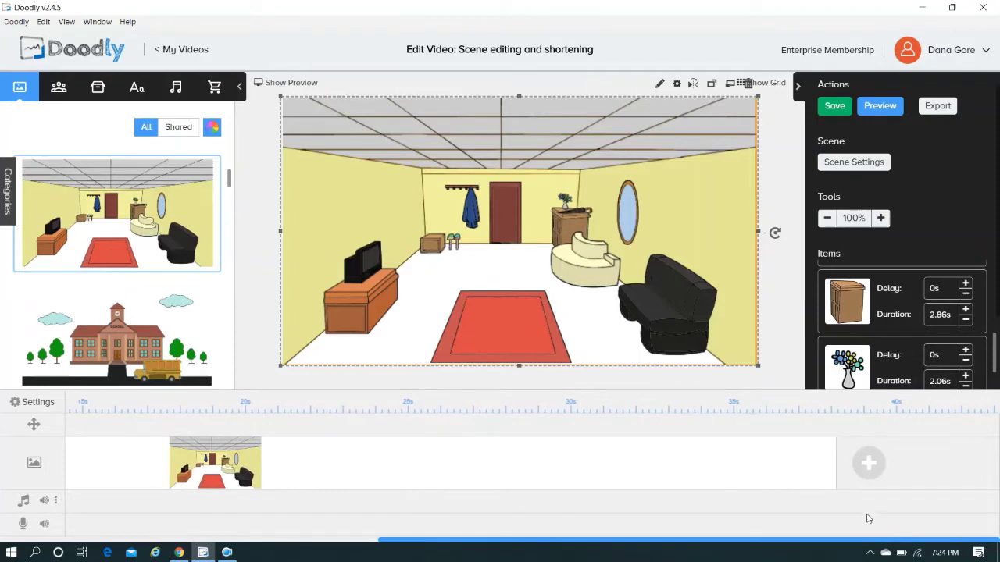
left_click_drag(837, 484, 922, 484)
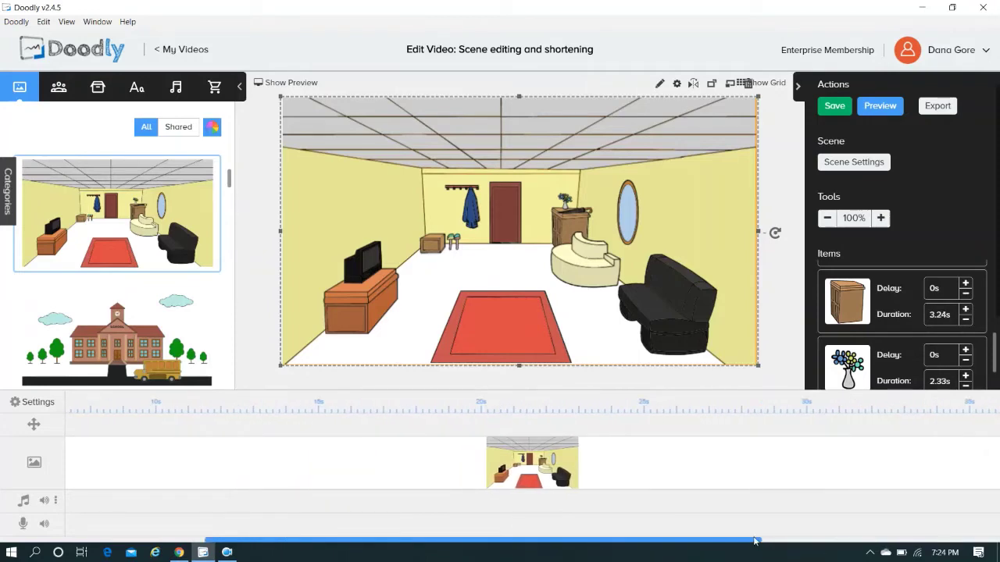
left_click_drag(755, 540, 997, 549)
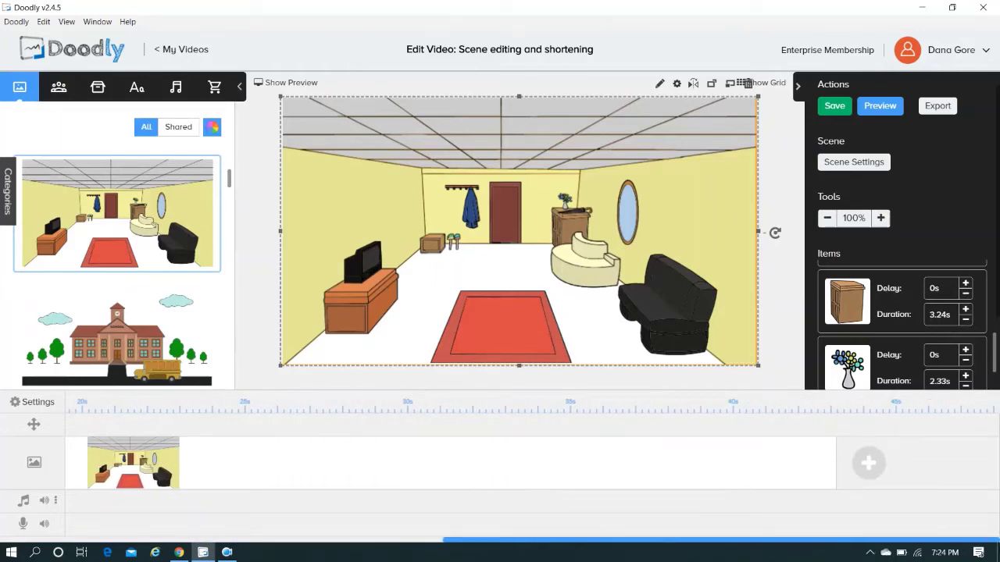
left_click_drag(836, 484, 996, 474)
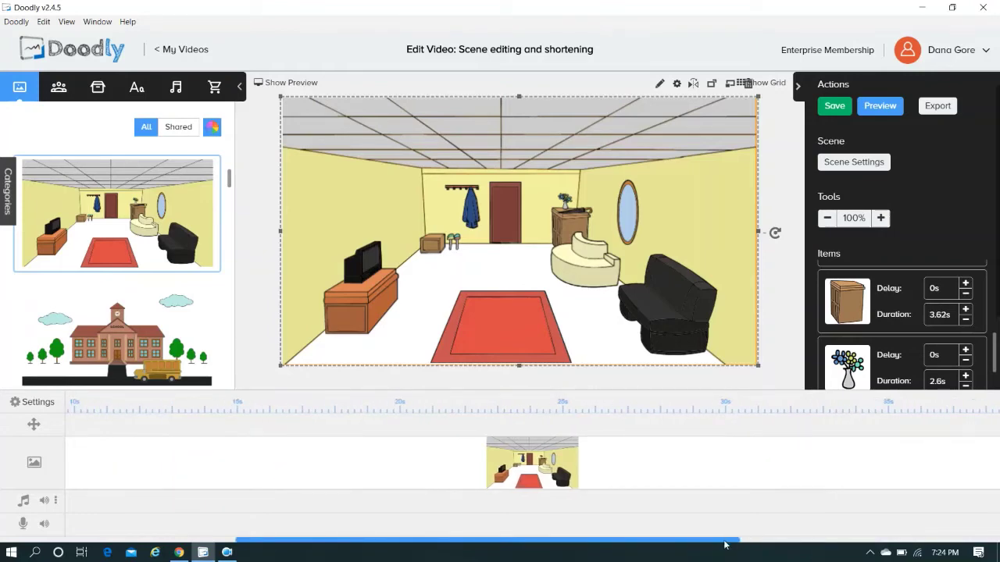
left_click_drag(726, 540, 996, 539)
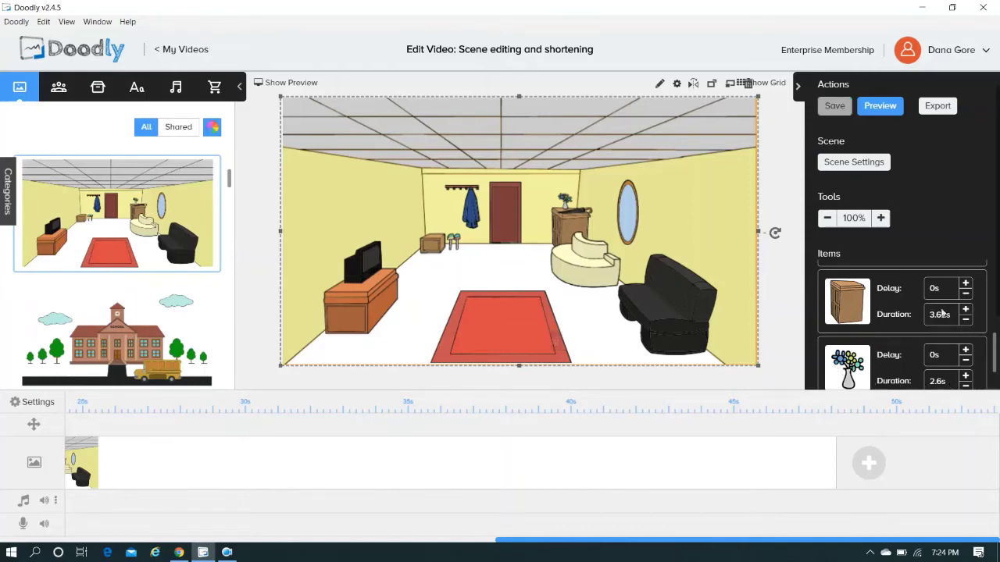
- Change the vase item's duration from 2.6s to 1s and commit it
double_click(938, 381)
key("BackSpace")
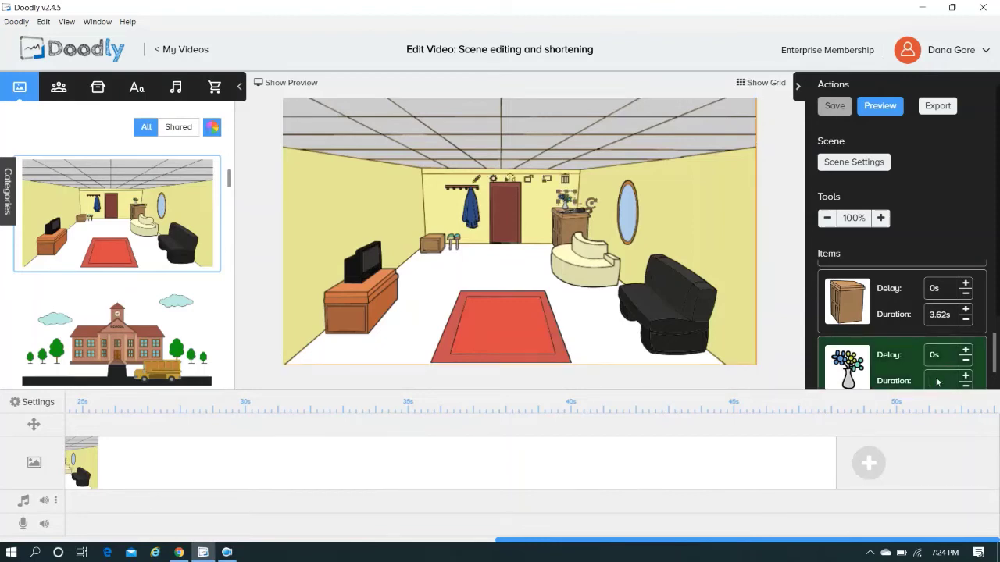
type("1s")
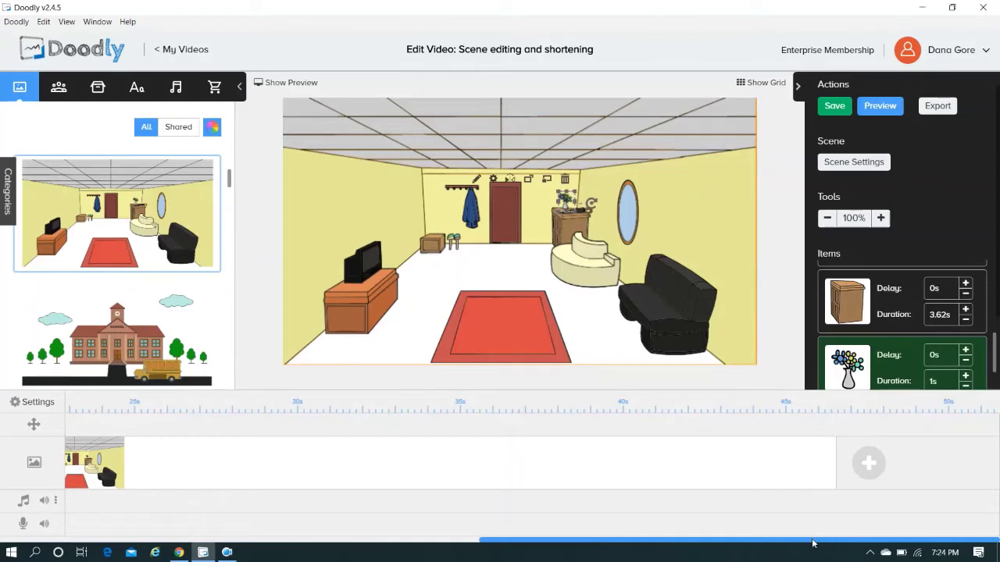
left_click_drag(812, 543, 561, 545)
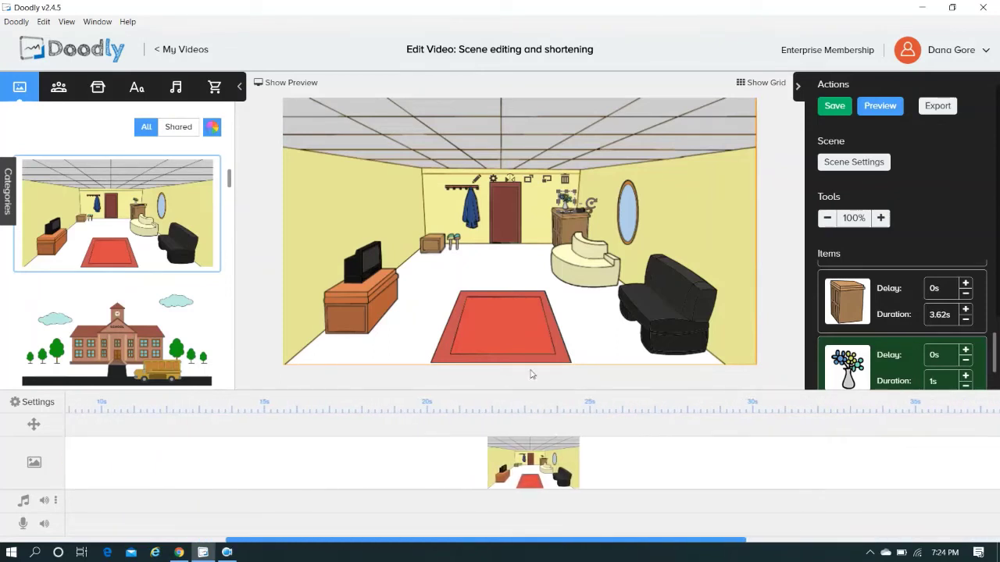
left_click(516, 264)
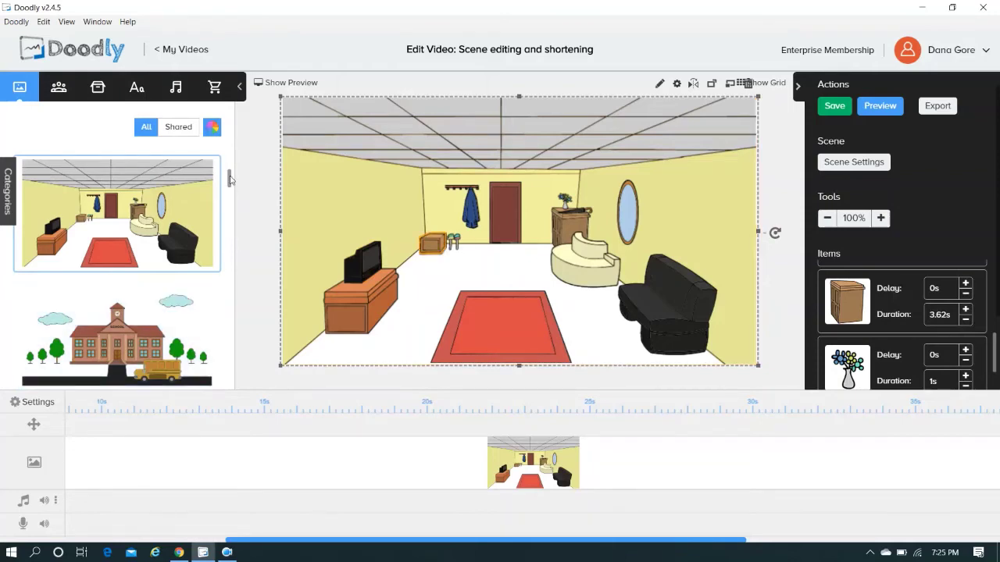
- Select the red rug on the living-room floor
left_click_drag(229, 180, 232, 252)
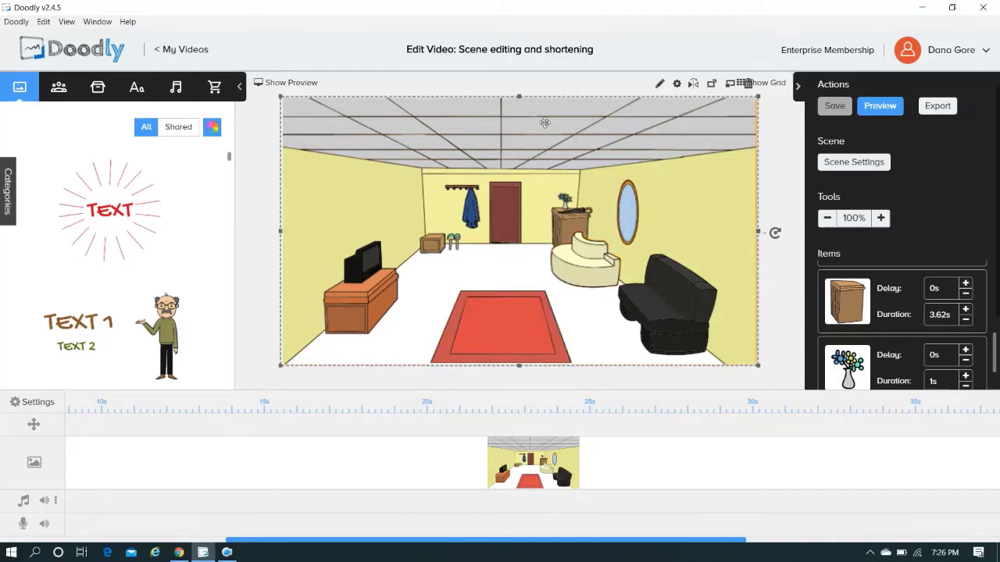
left_click(517, 328)
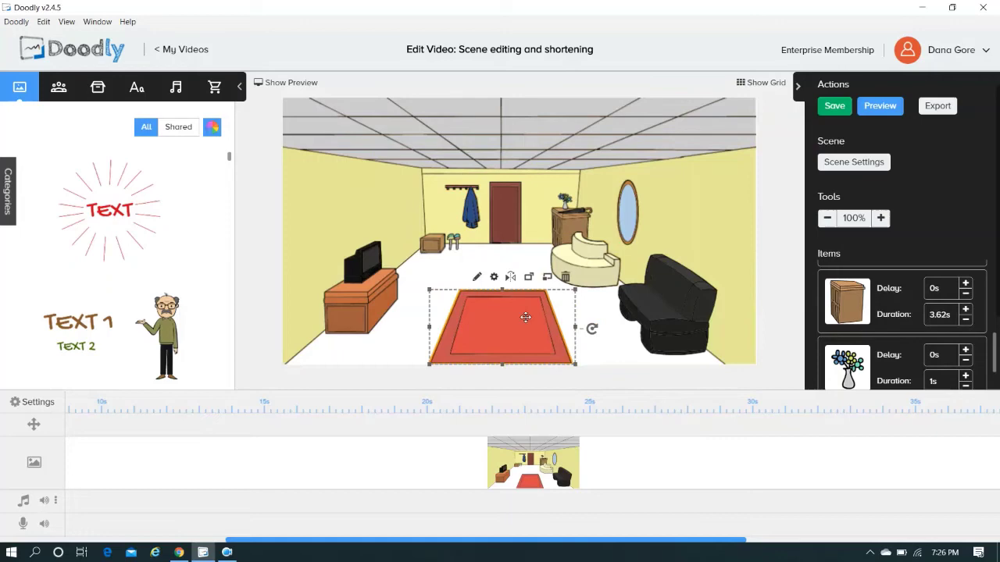
- Delete the red rug and add the brown oval rug found by searching Props for 'rug'
left_click(565, 277)
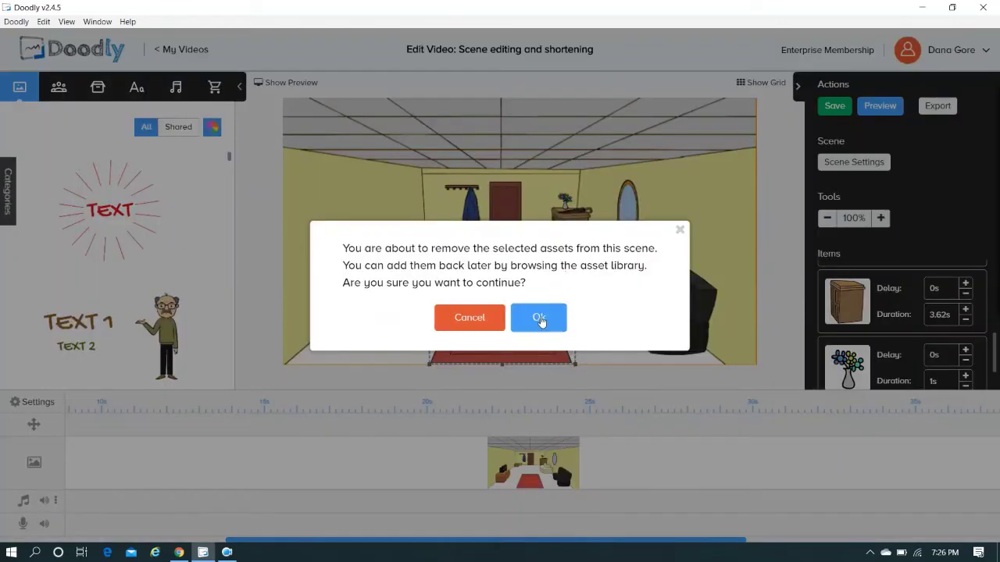
left_click(538, 318)
left_click(97, 83)
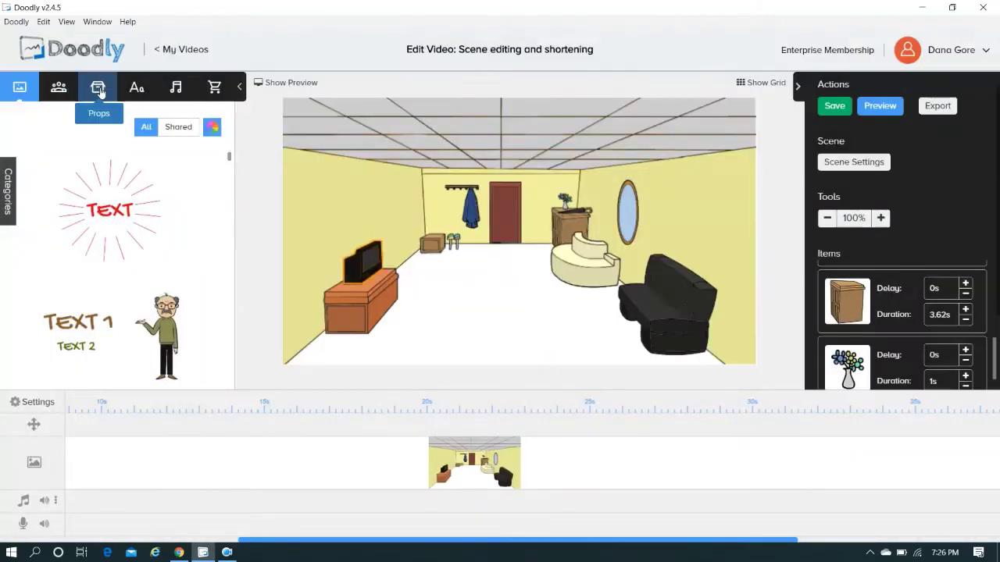
left_click(104, 121)
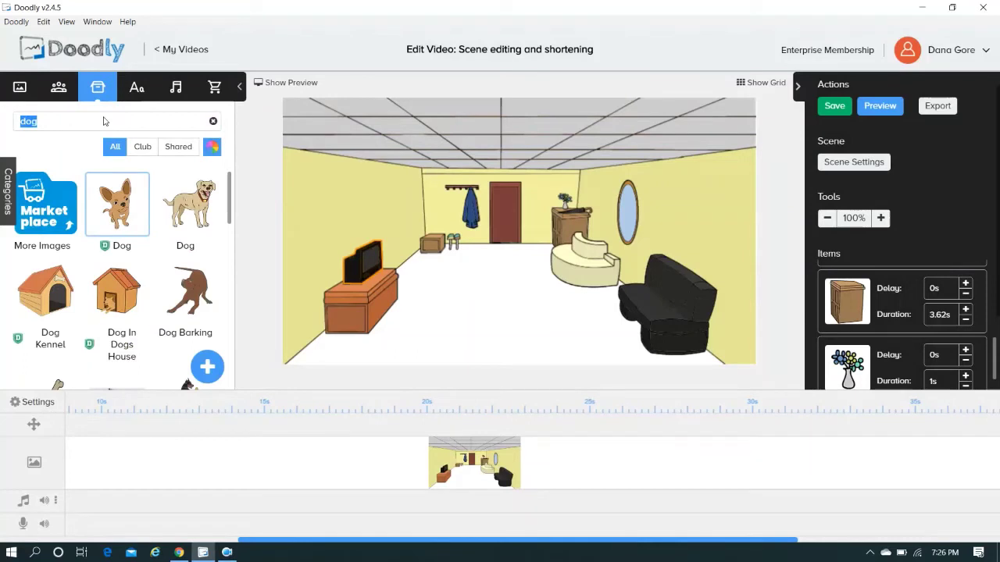
type("rug")
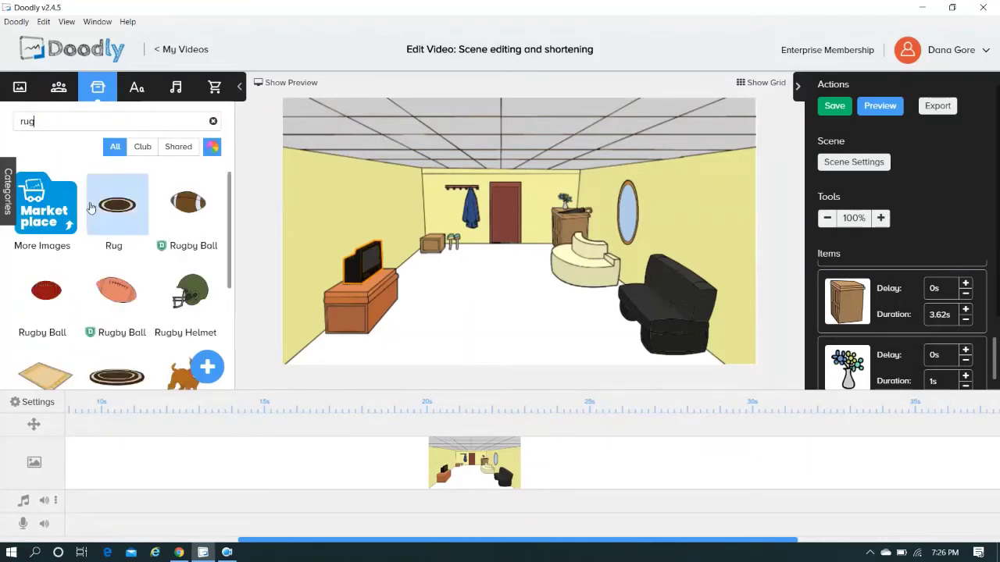
left_click(131, 362)
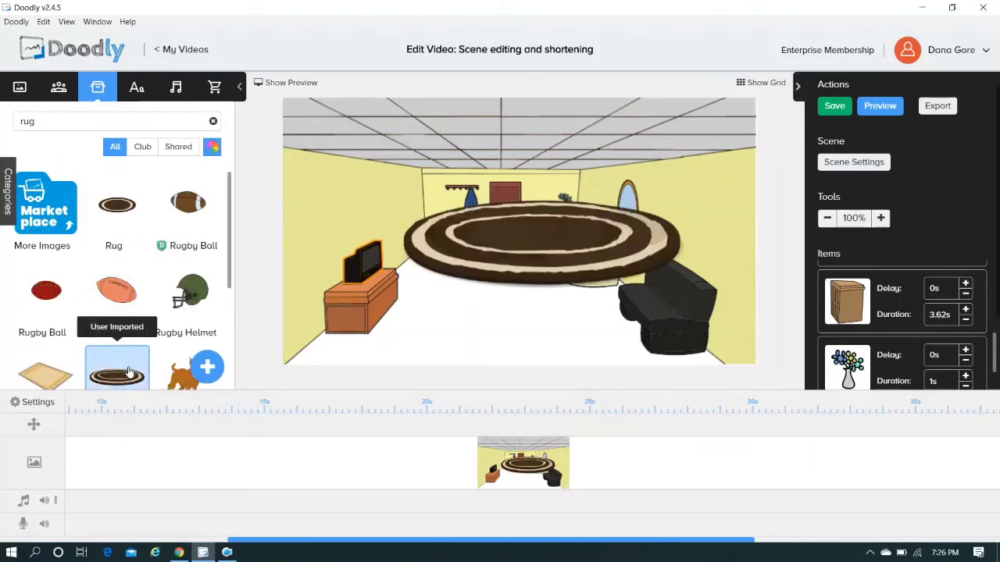
- Shrink the brown rug and position it at the centre of the floor
left_click(487, 246)
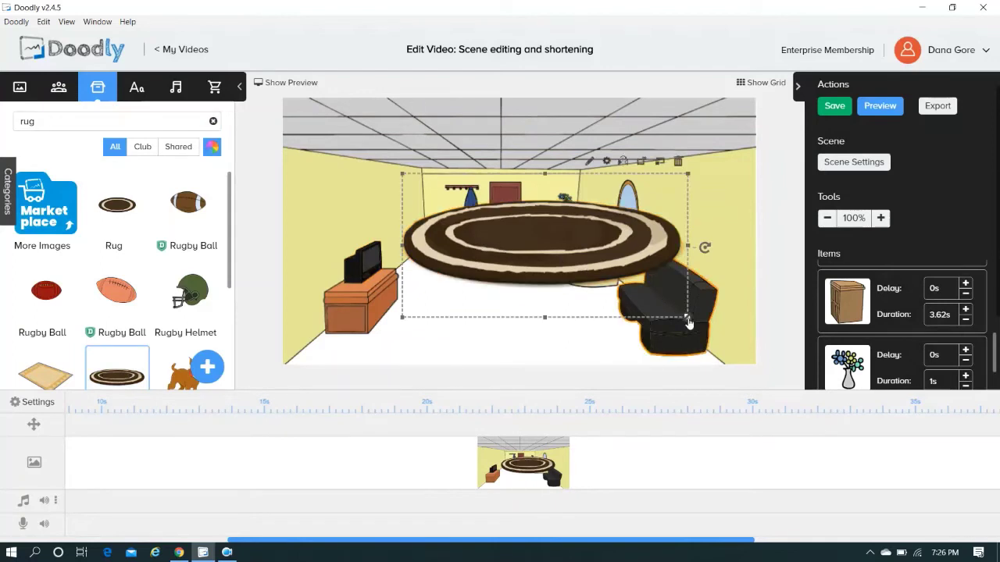
left_click_drag(684, 315, 542, 245)
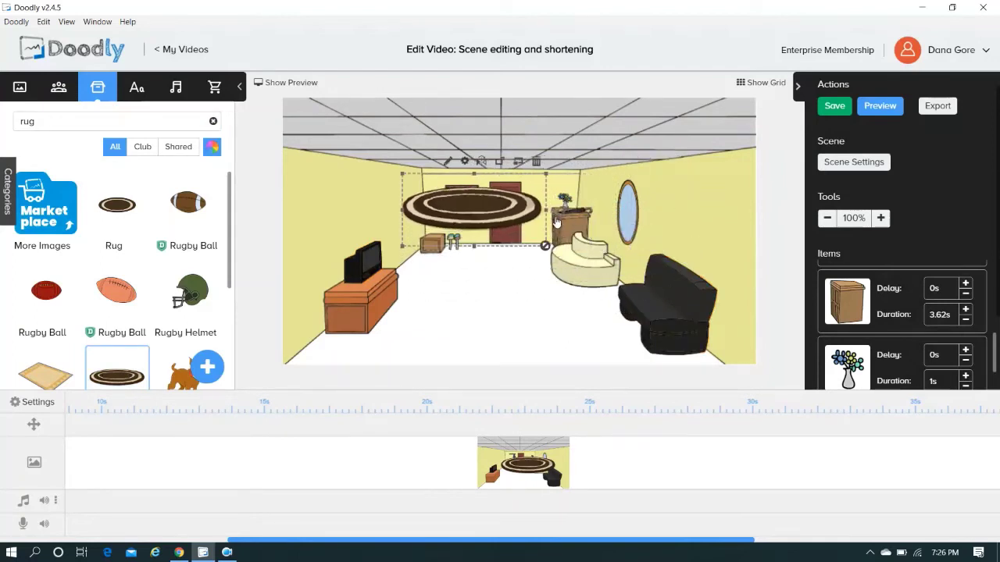
left_click_drag(478, 208, 500, 320)
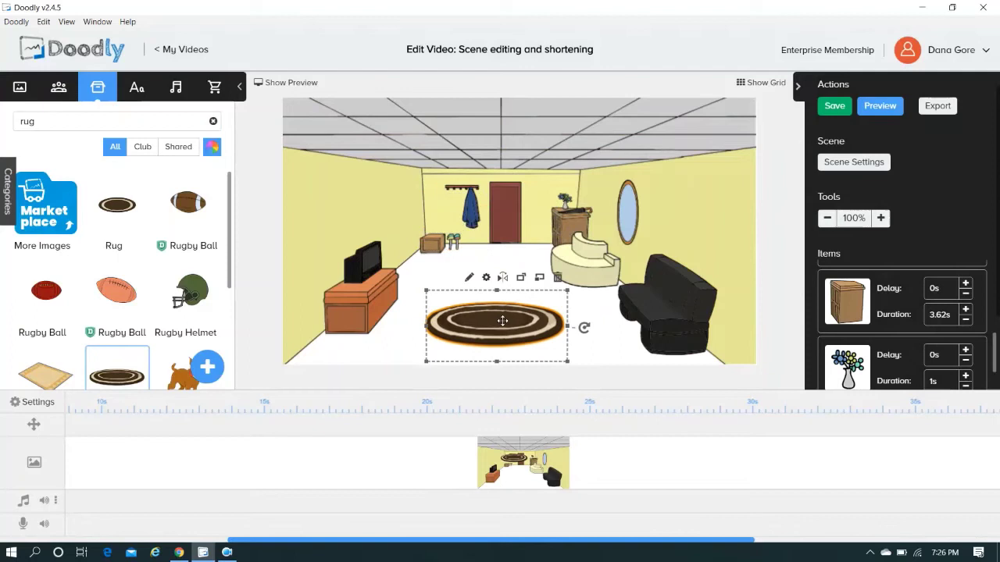
left_click_drag(503, 321, 505, 321)
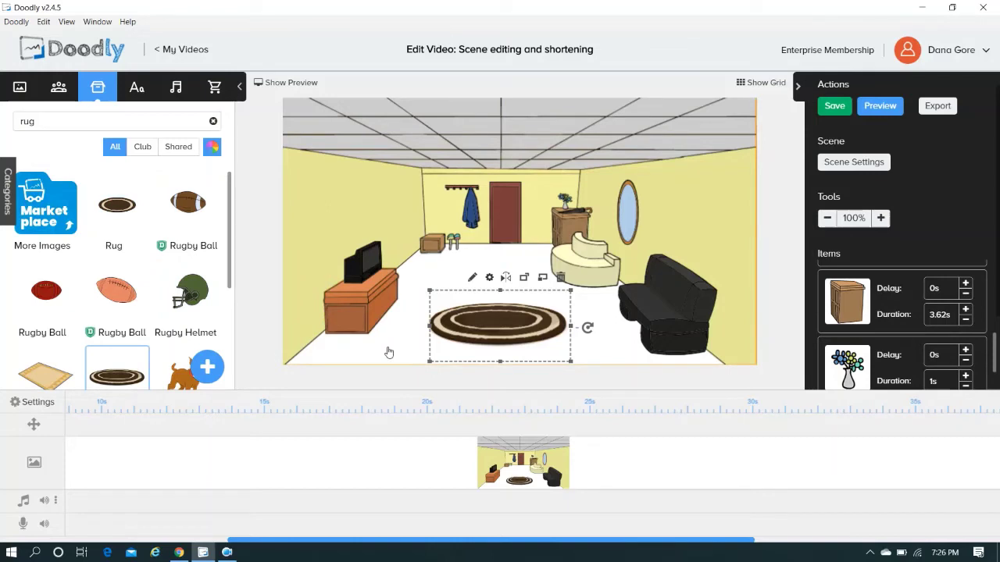
left_click(366, 358)
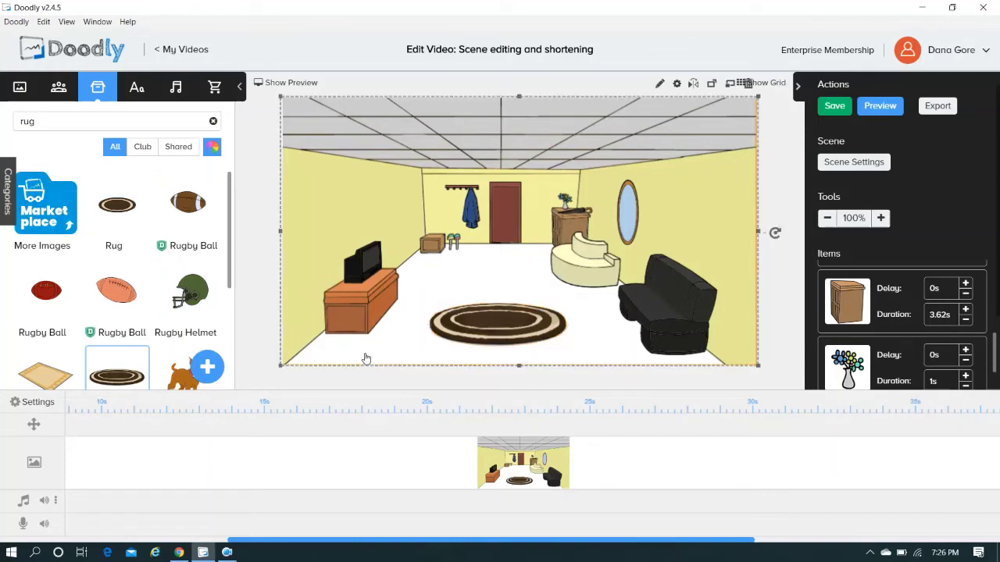
- Search Props for 'dog', place the Dog on the rug and shrink it small
double_click(116, 125)
type("dog")
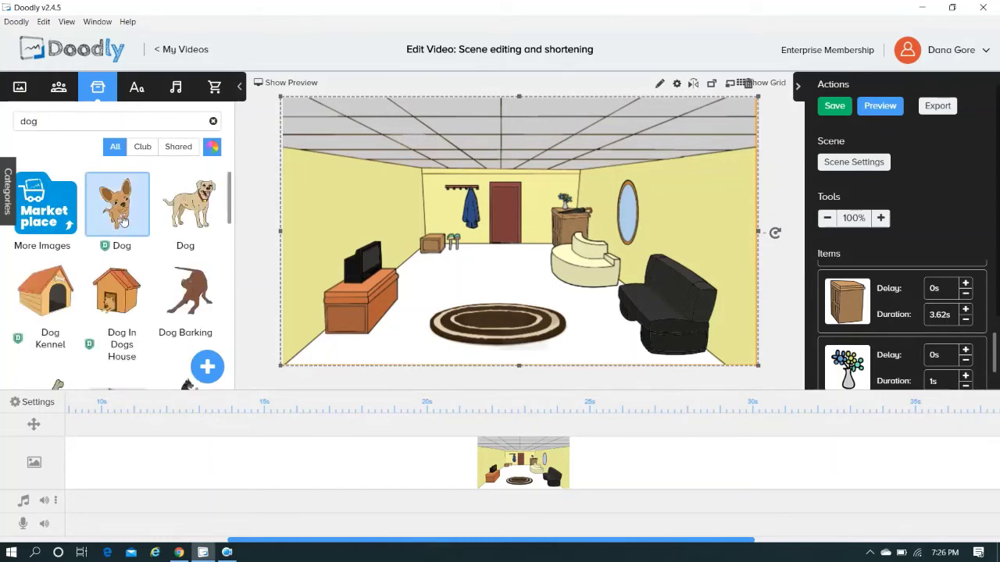
left_click_drag(117, 218, 523, 234)
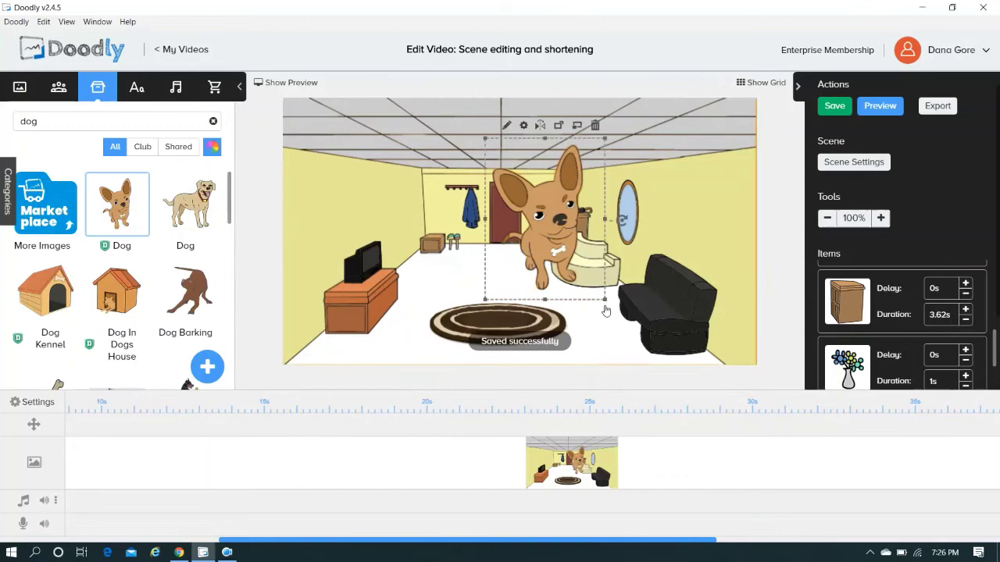
left_click_drag(605, 300, 494, 309)
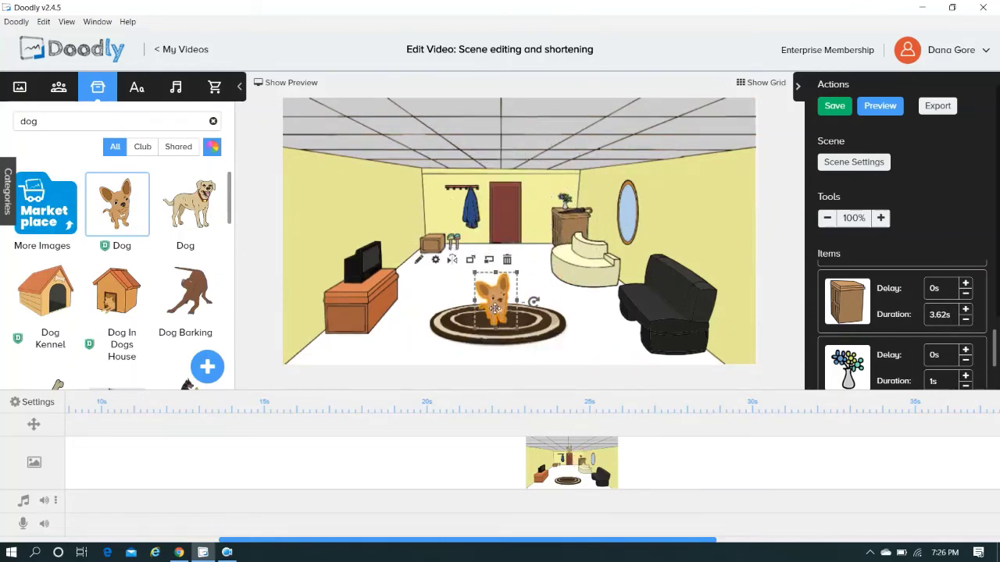
- Delete the cream curved bench from the room
left_click(590, 283)
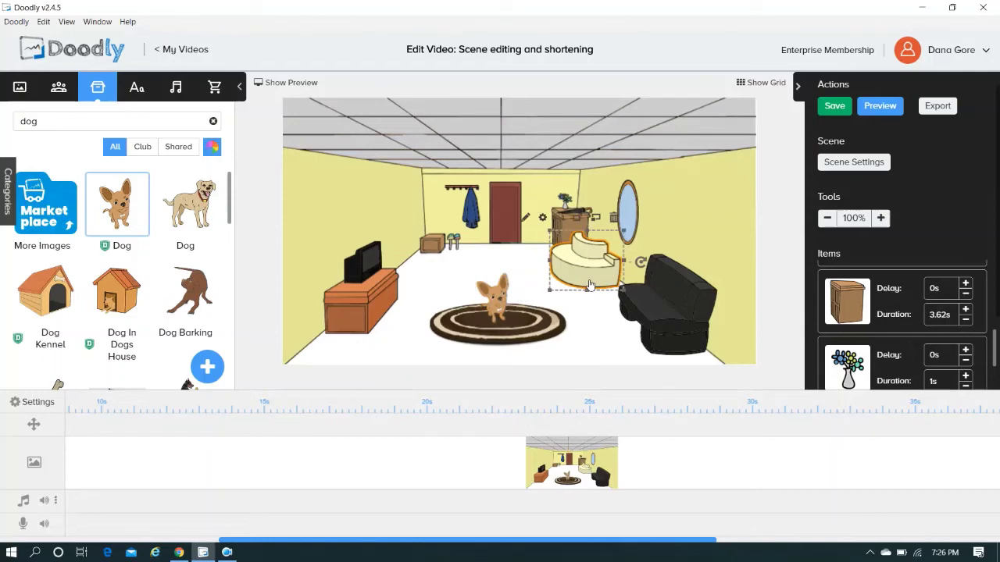
left_click(615, 223)
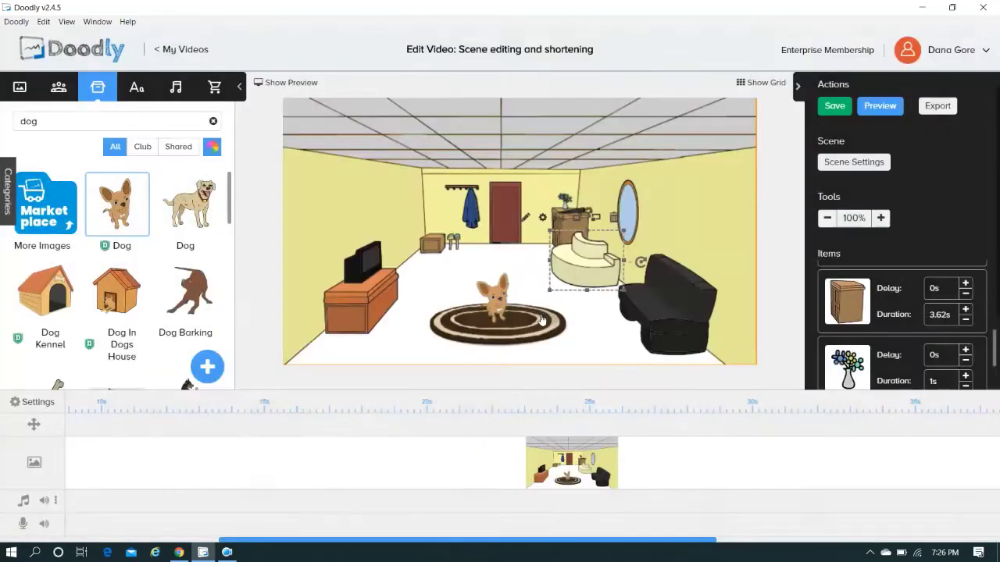
left_click(536, 317)
- Search 'chair', add the red armchair, shrink it to room scale and place it beside the mirror
double_click(127, 123)
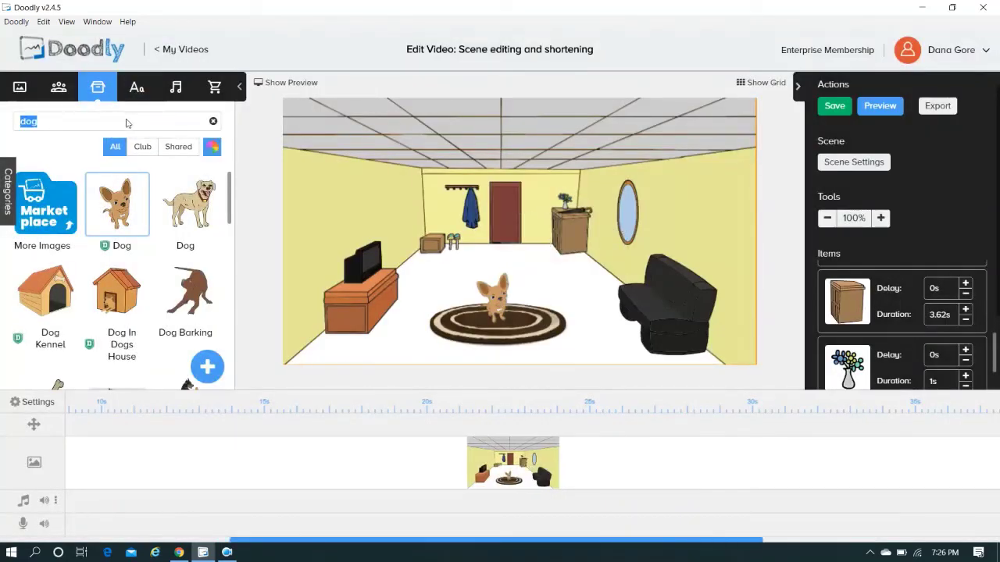
type("cho")
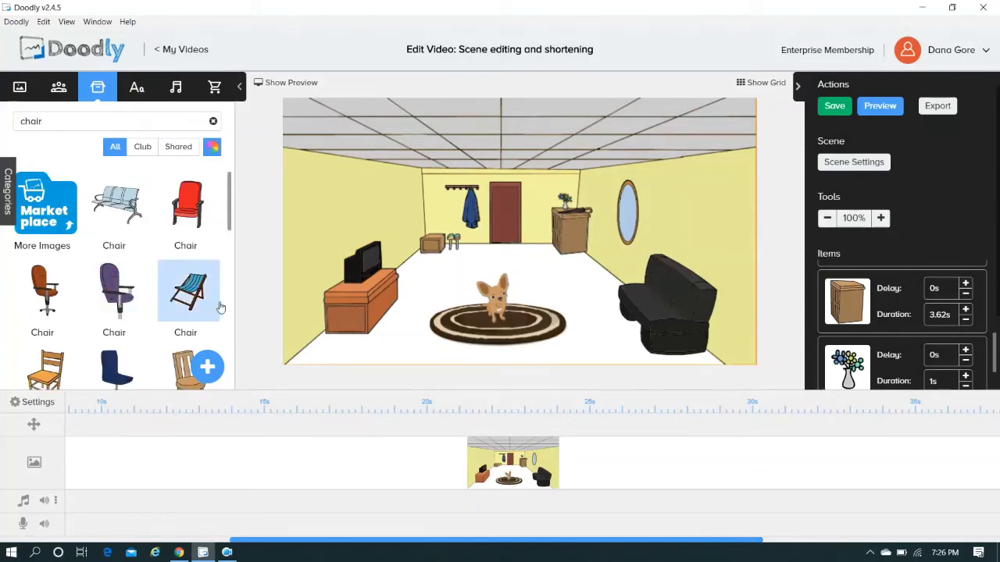
left_click_drag(198, 218, 530, 242)
left_click(560, 244)
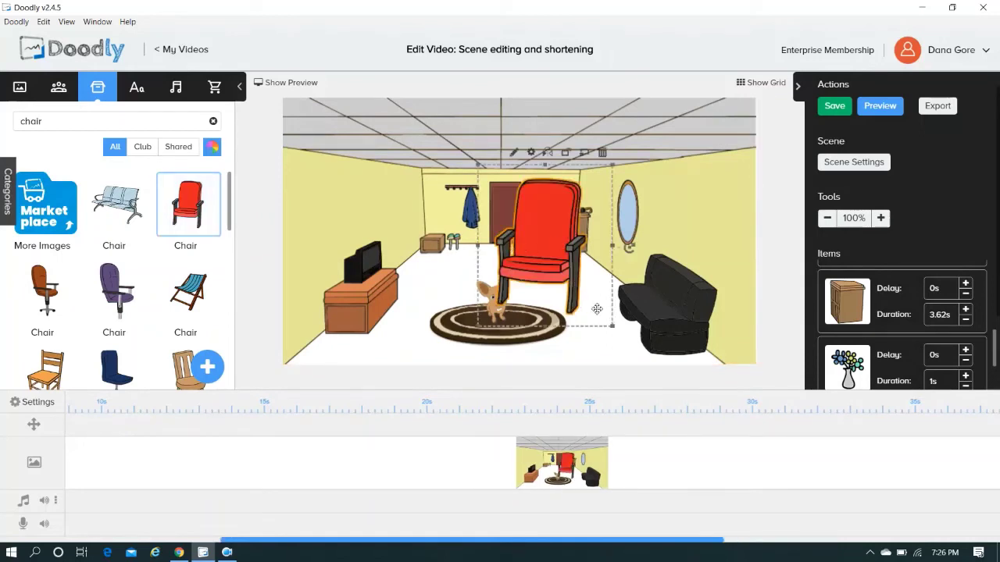
left_click_drag(613, 330, 557, 253)
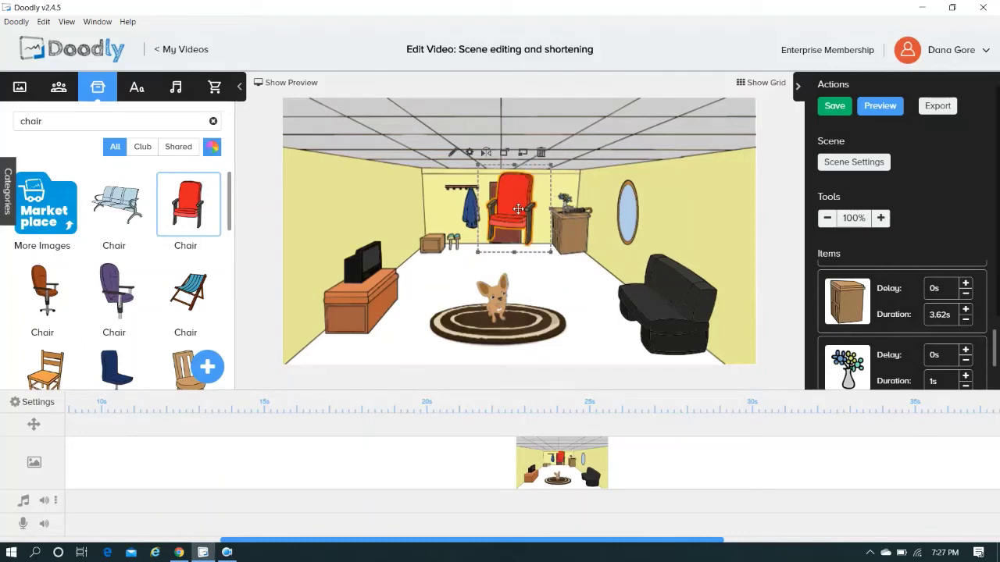
left_click_drag(522, 212, 599, 252)
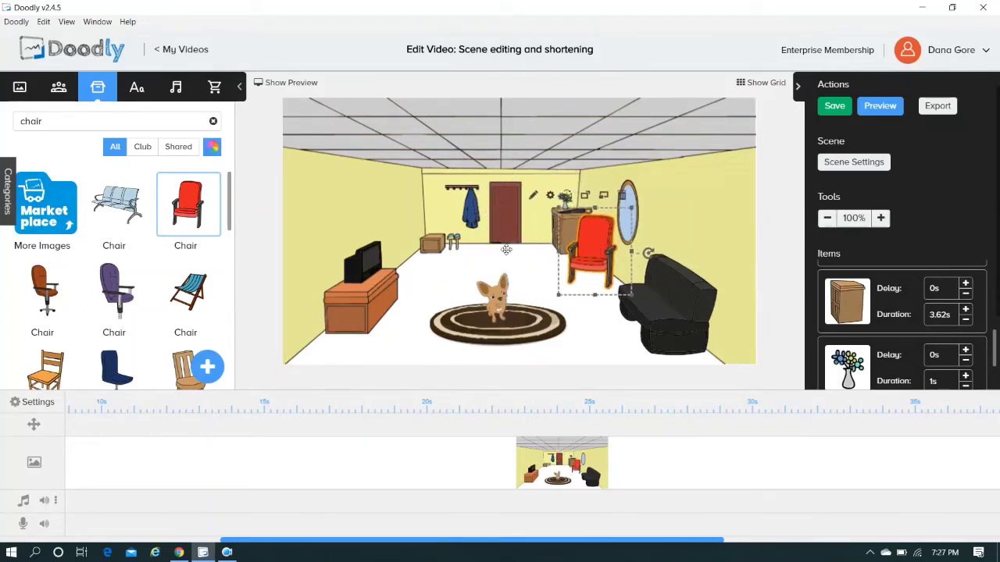
- Move the small wooden box beside the red armchair and the sofa
left_click(432, 249)
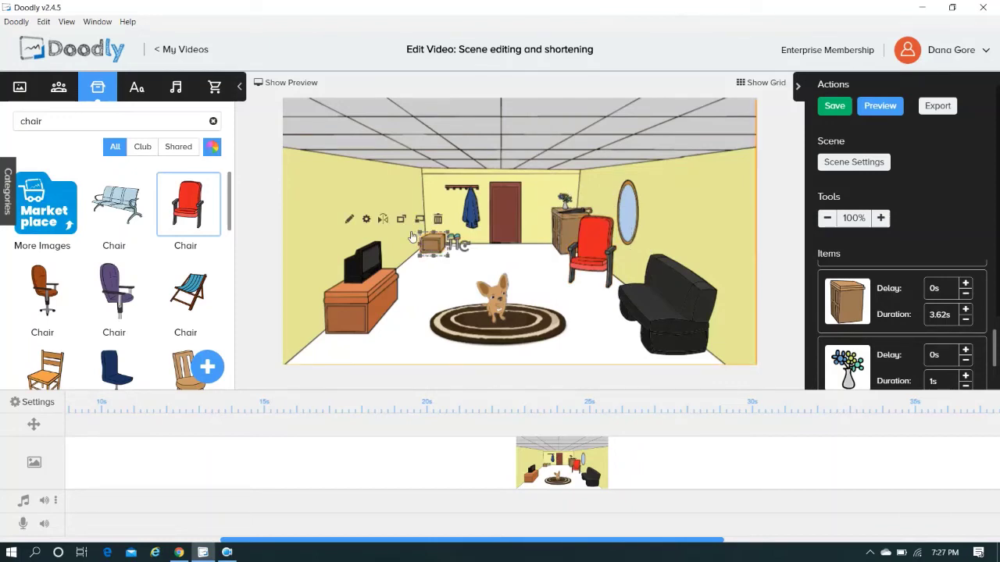
left_click(382, 219)
left_click(382, 220)
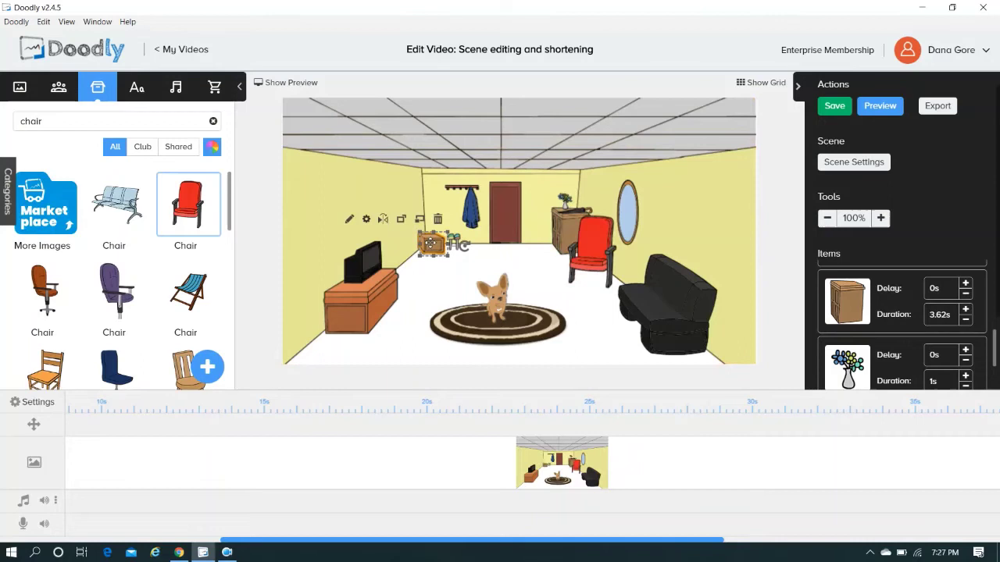
left_click_drag(430, 243, 624, 286)
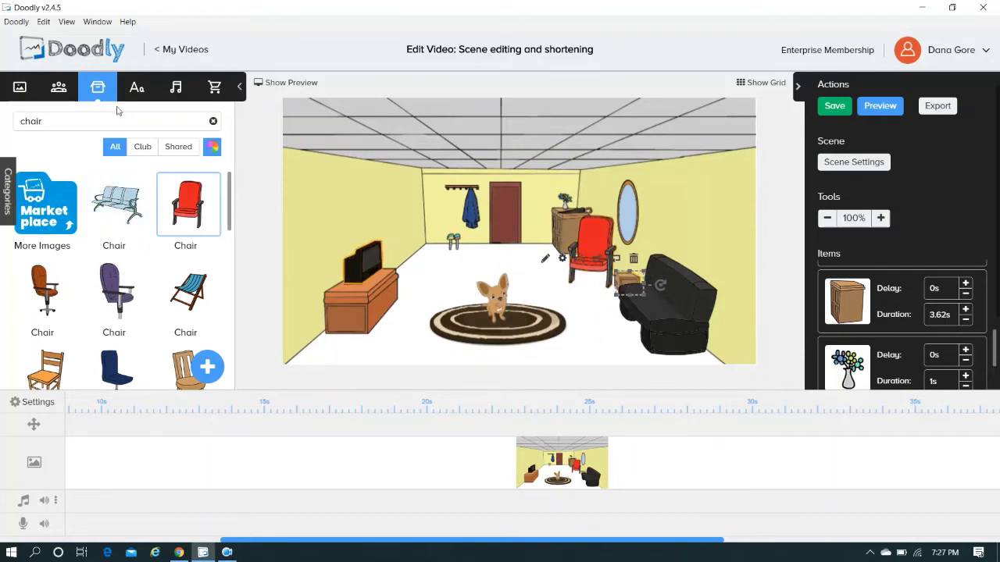
- Search 'plant', add Plant In pot, shrink it and set it beside the back doorway
double_click(115, 123)
type("plnt")
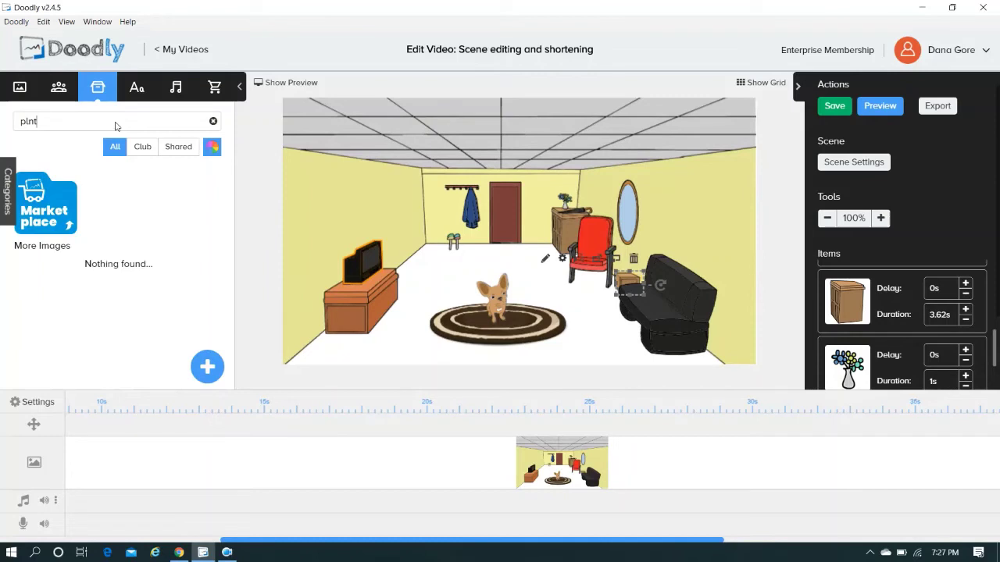
type("ant")
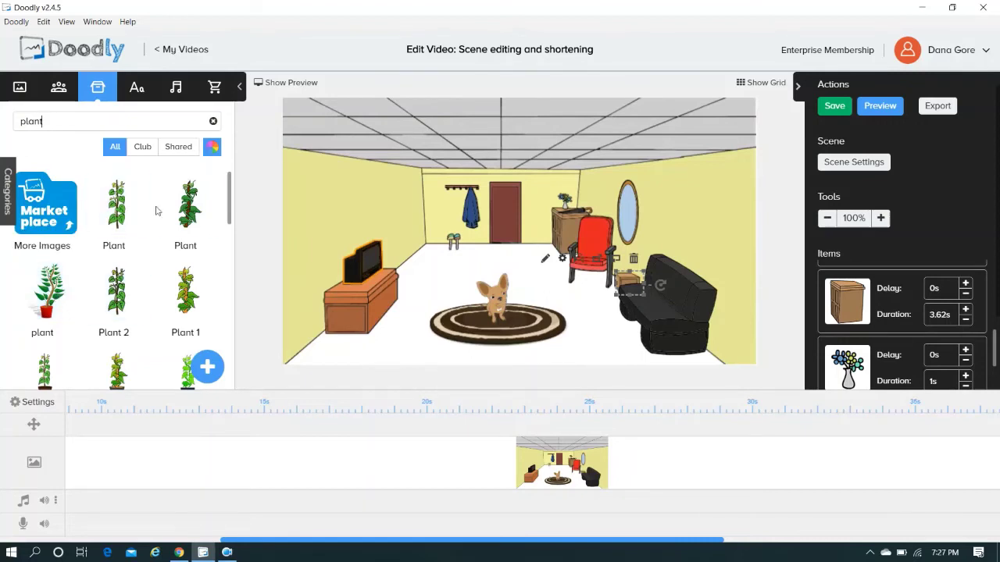
scroll(230, 205, "down", 3)
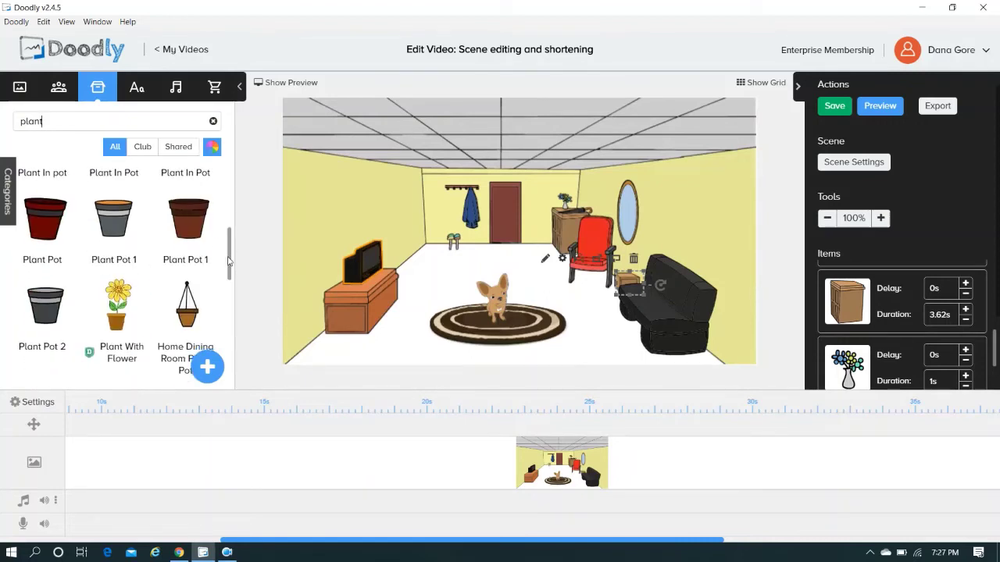
scroll(190, 251, "up", 2)
left_click(44, 303)
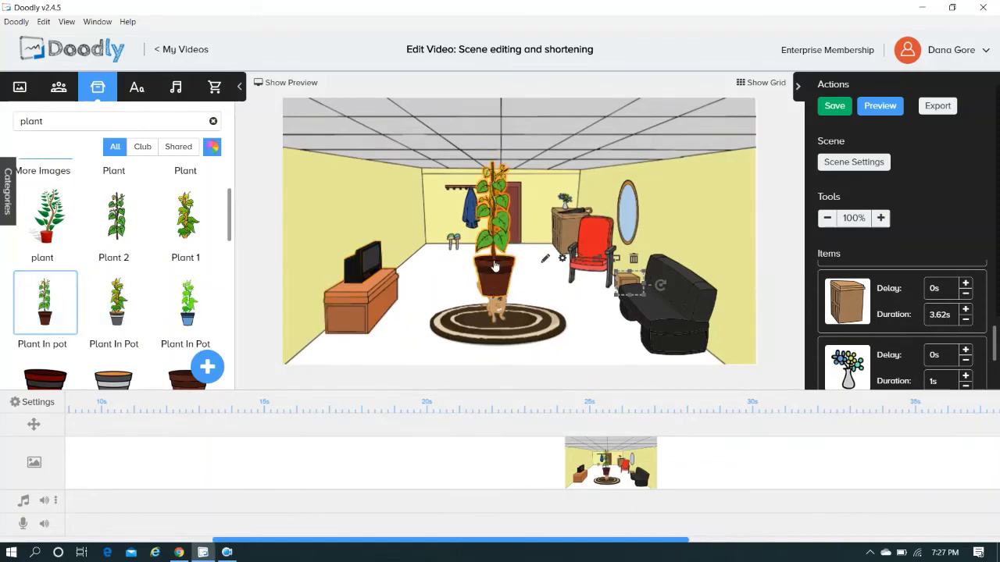
left_click(514, 286)
left_click_drag(534, 317, 428, 240)
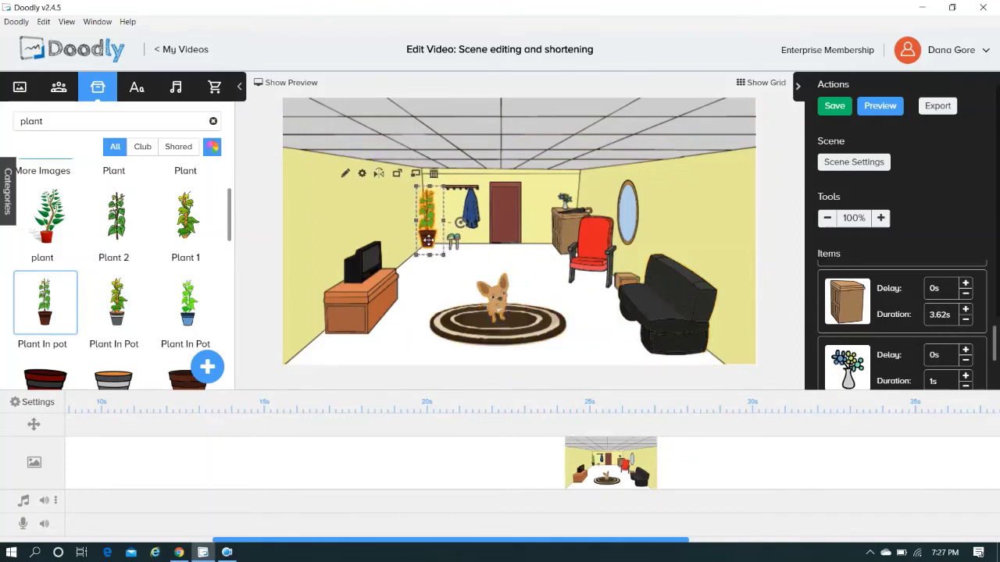
left_click(449, 272)
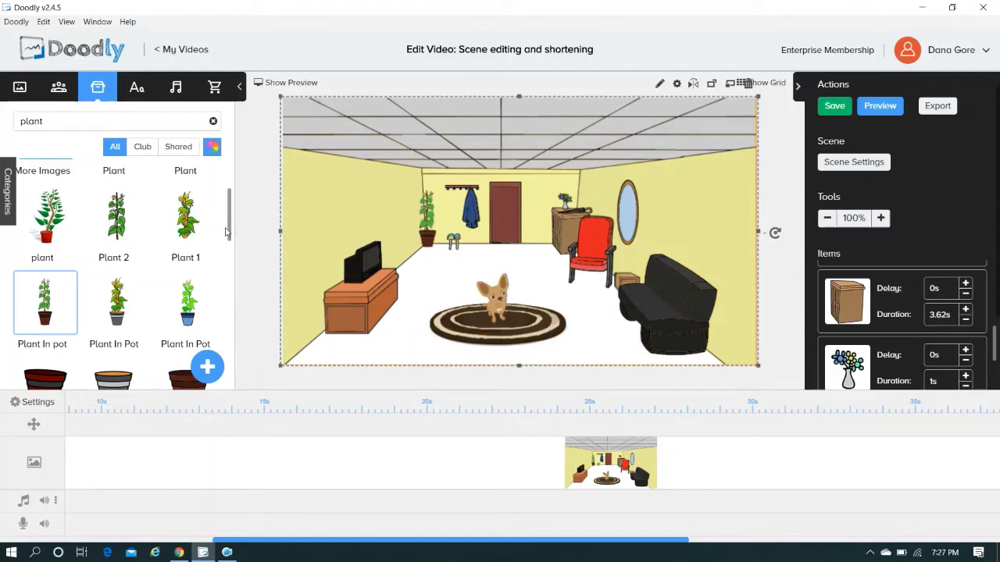
- Add the Home Dining Room Plant Pot, resized and hung high on the left wall
scroll(229, 236, "down", 3)
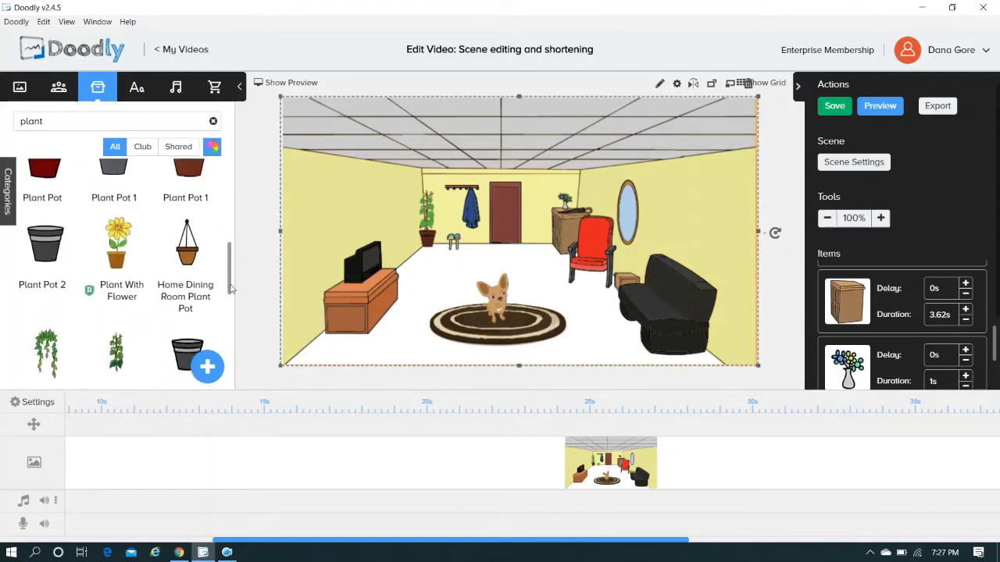
scroll(202, 249, "up", 1)
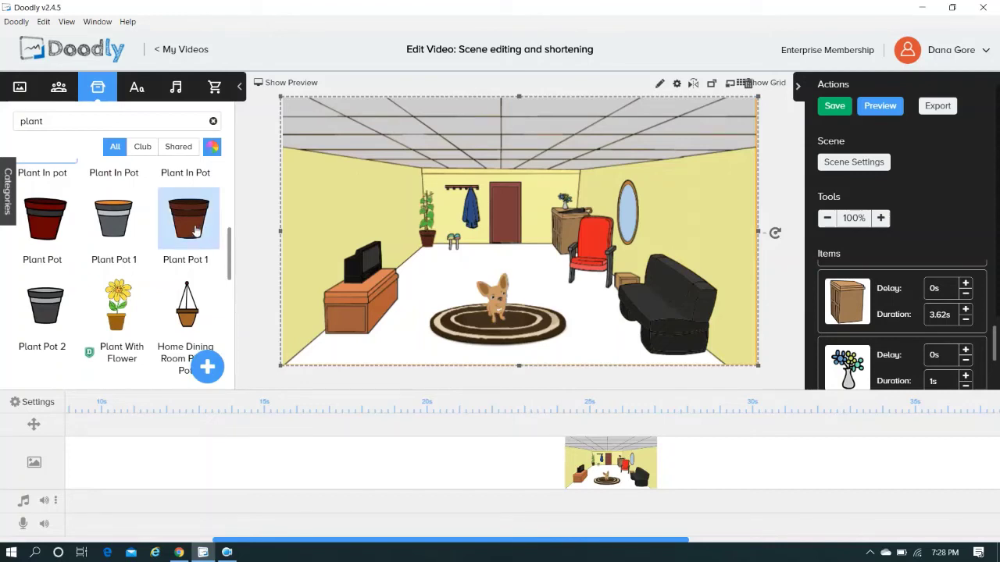
left_click(192, 308)
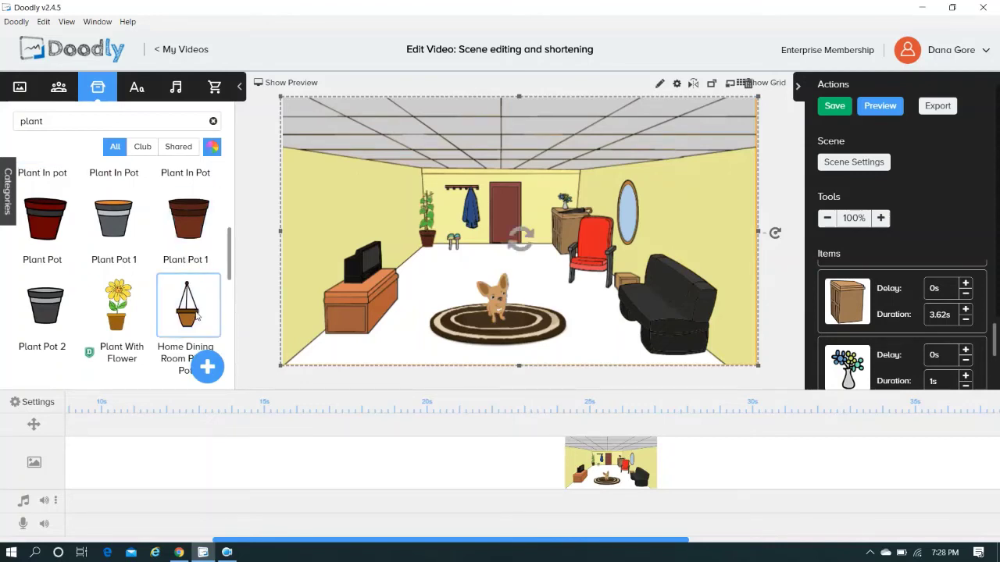
left_click_drag(565, 291, 386, 197)
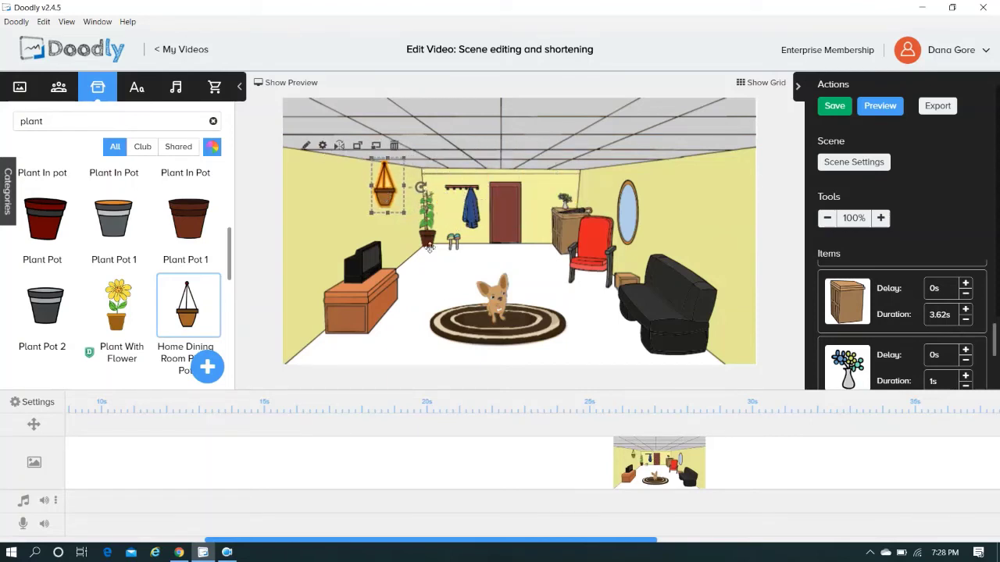
left_click(445, 289)
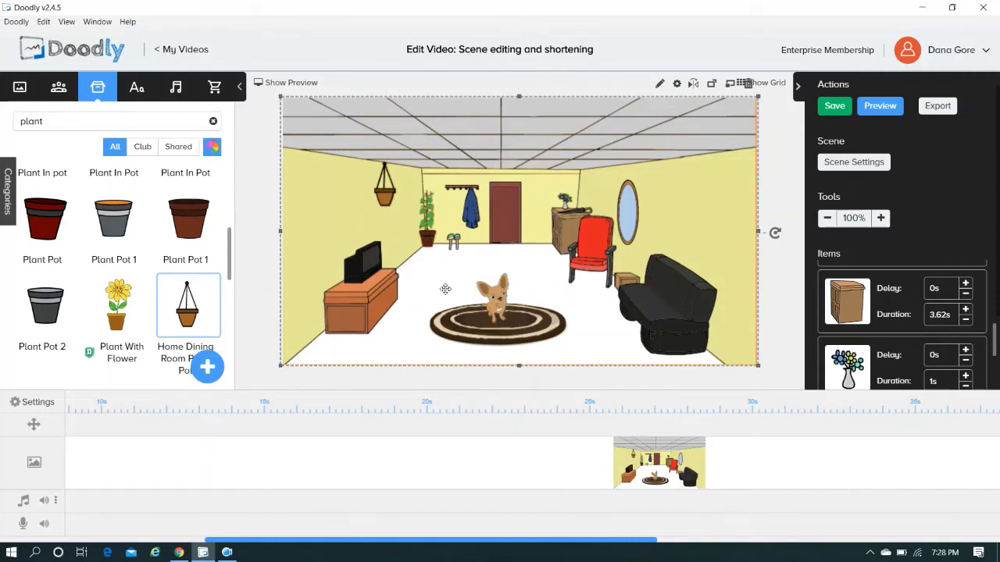
- Browse the Scenes template library, then save the living-room project with Ctrl+S
left_click(19, 87)
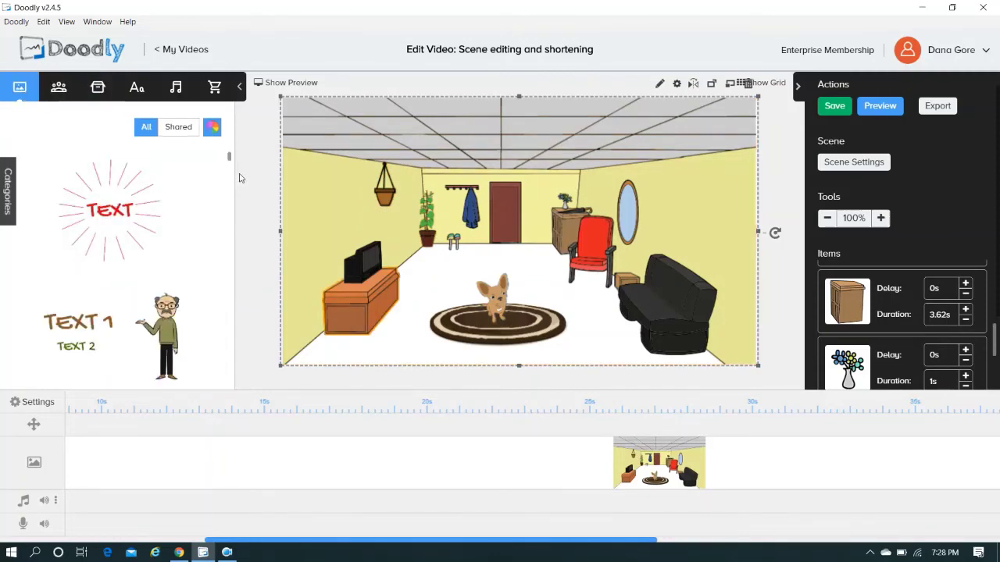
left_click_drag(230, 160, 230, 170)
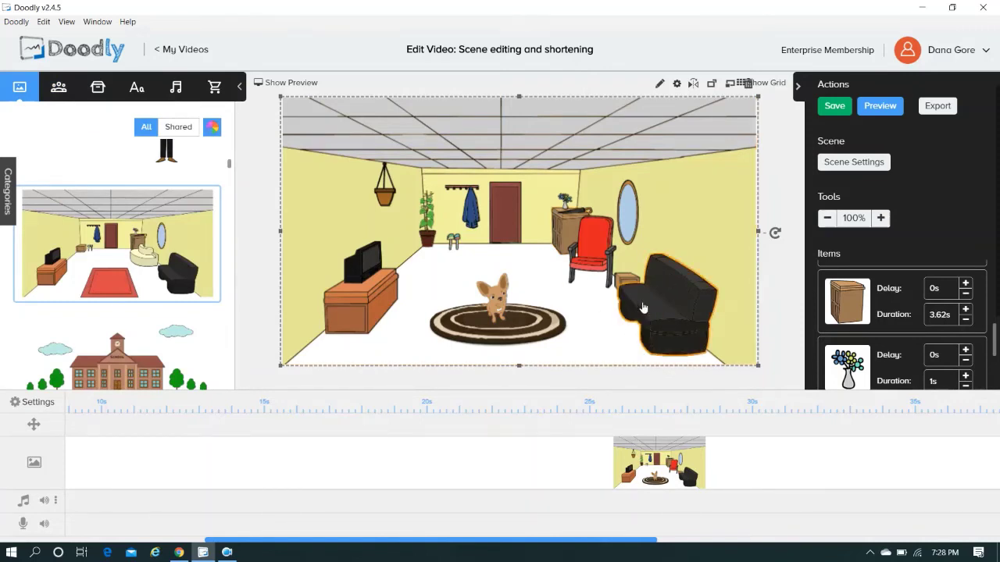
key("ctrl+s")
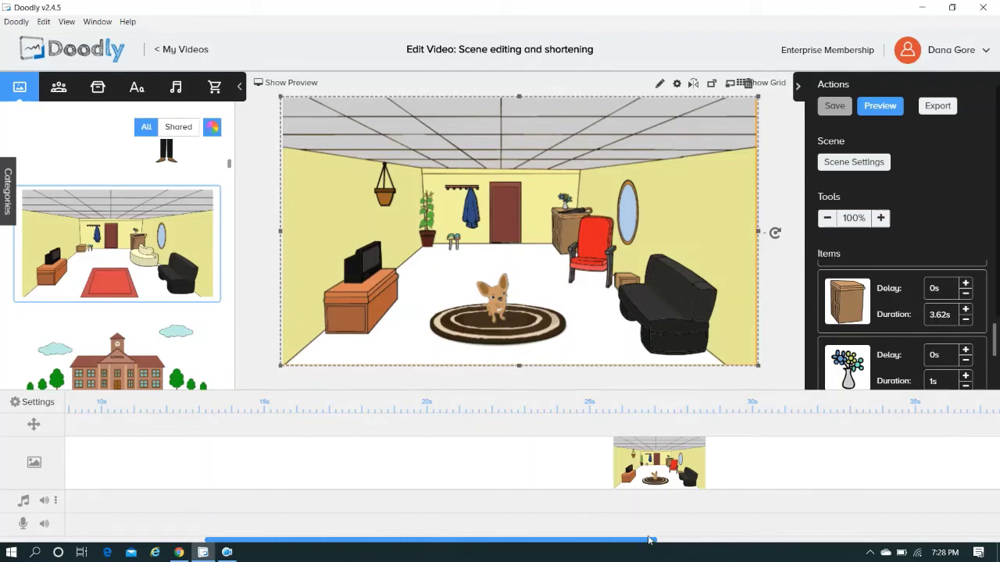
- Shorten the scene clip on the timeline so the cabinet draws in 3.05s and the vase in 0.84s
left_click_drag(648, 544, 998, 524)
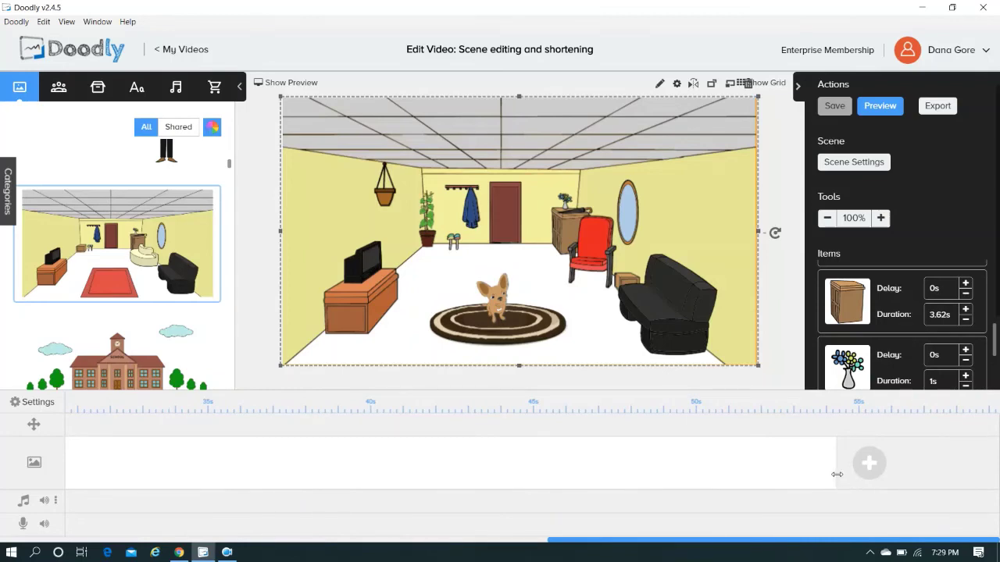
left_click_drag(836, 475, 560, 473)
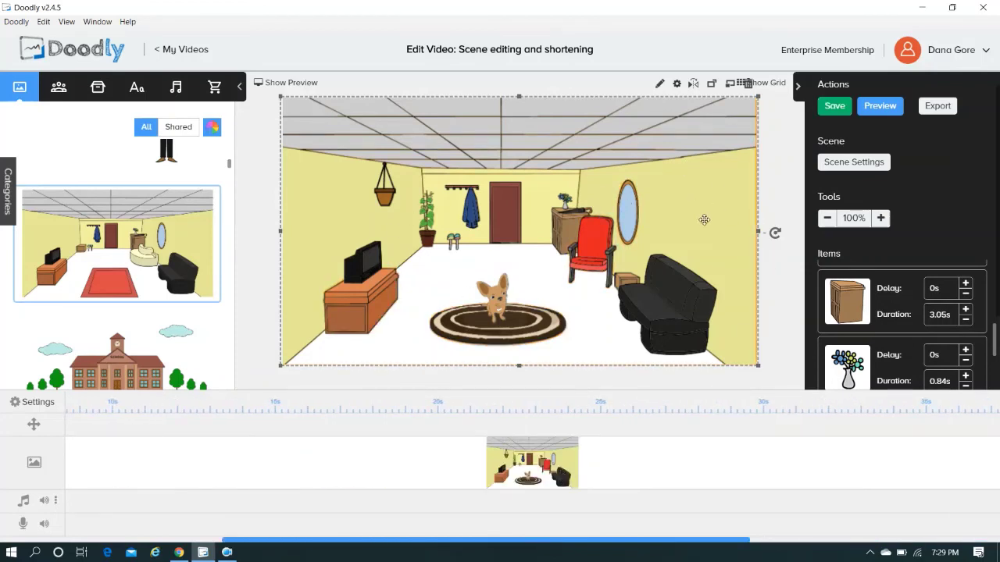
- Scroll the Items panel to review durations, such as the stools drawing in 2.19s
left_click_drag(995, 336, 995, 301)
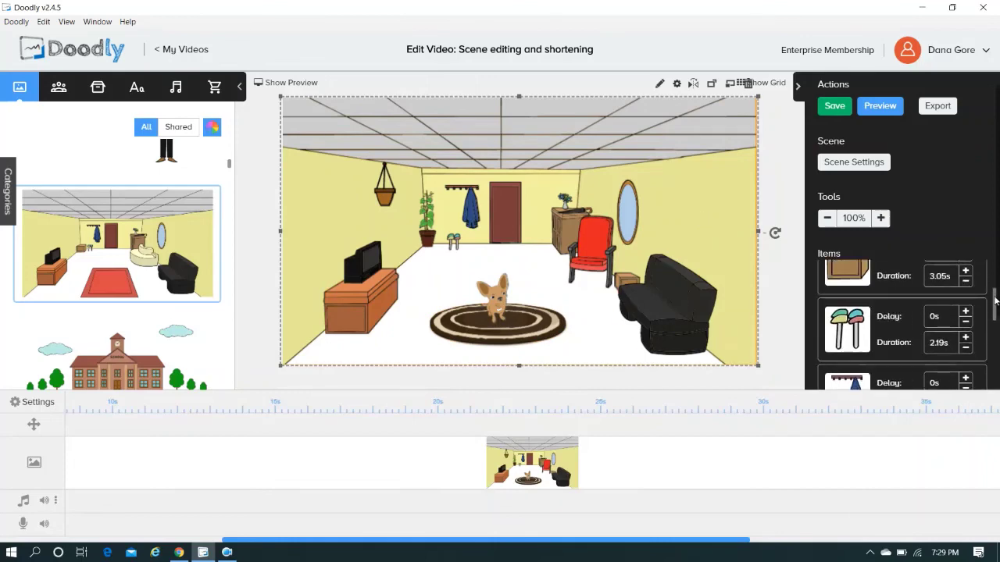